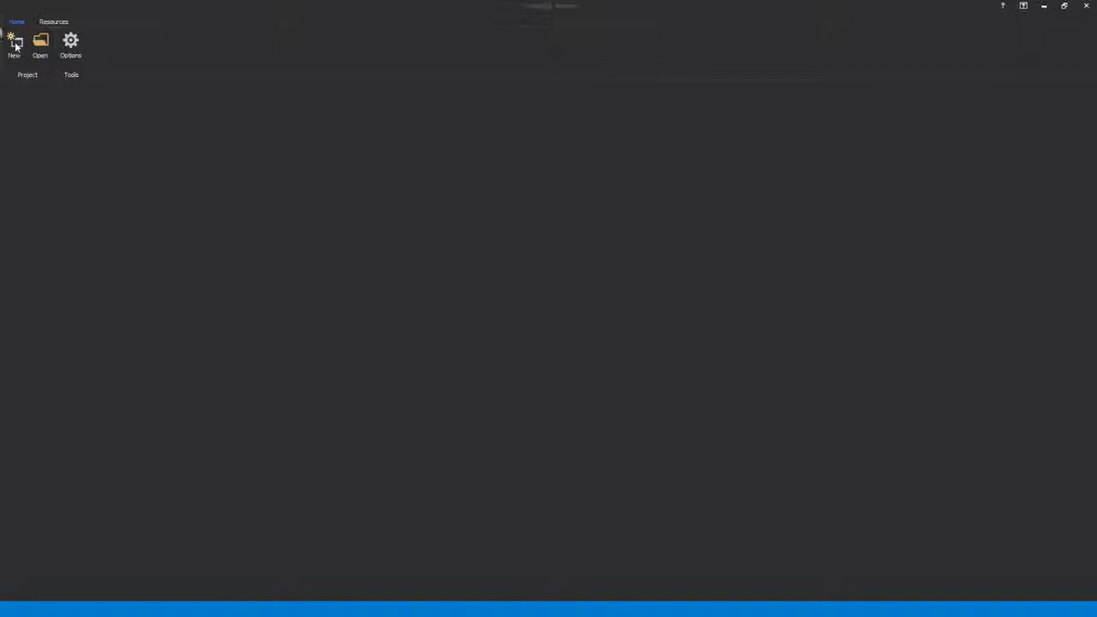
Create a new project connected to the AdventureWorks2014 database using Windows authentication.
left_click(14, 43)
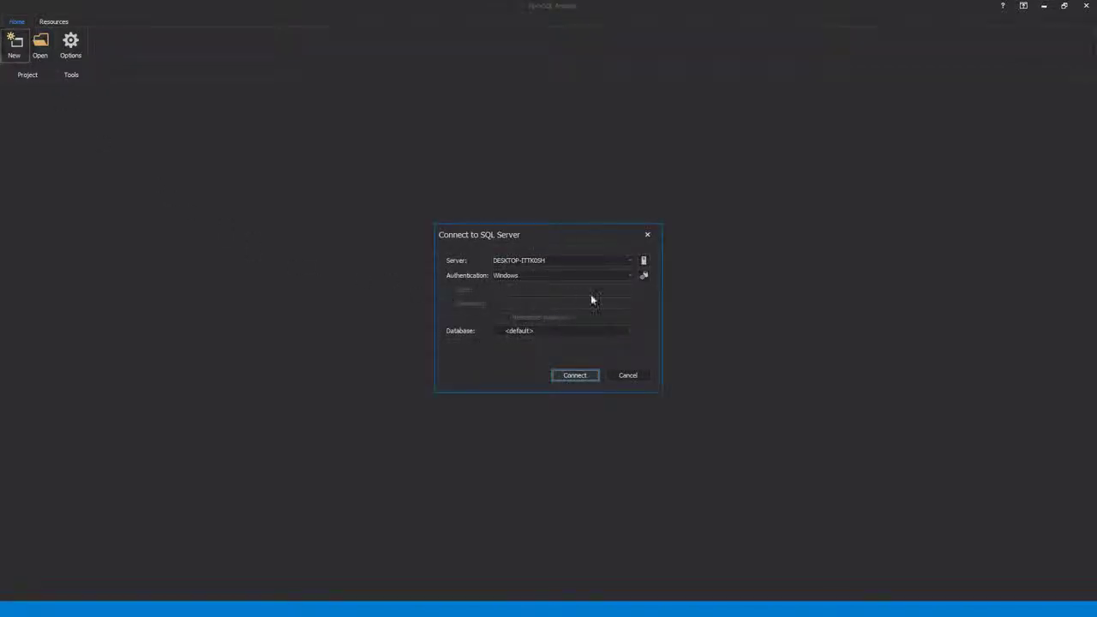
left_click(631, 330)
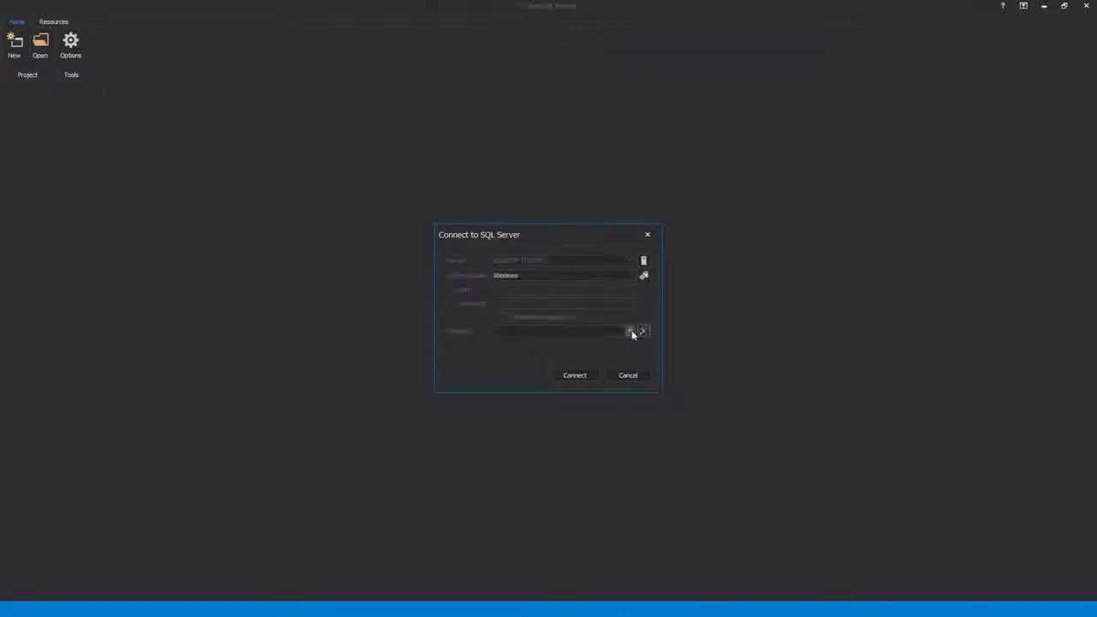
left_click(548, 364)
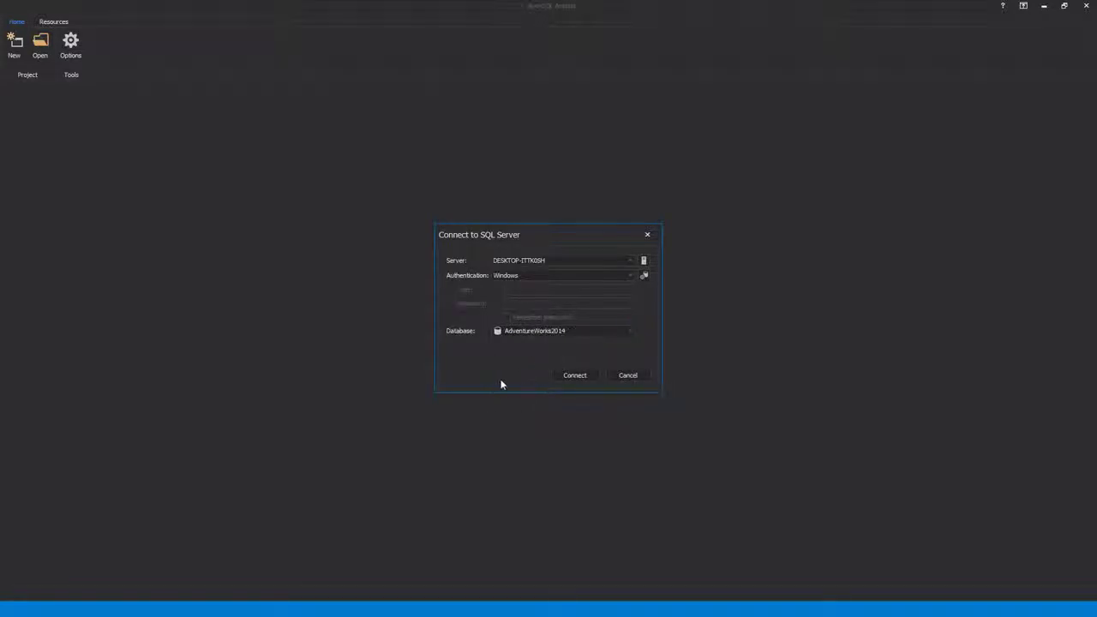
left_click(585, 379)
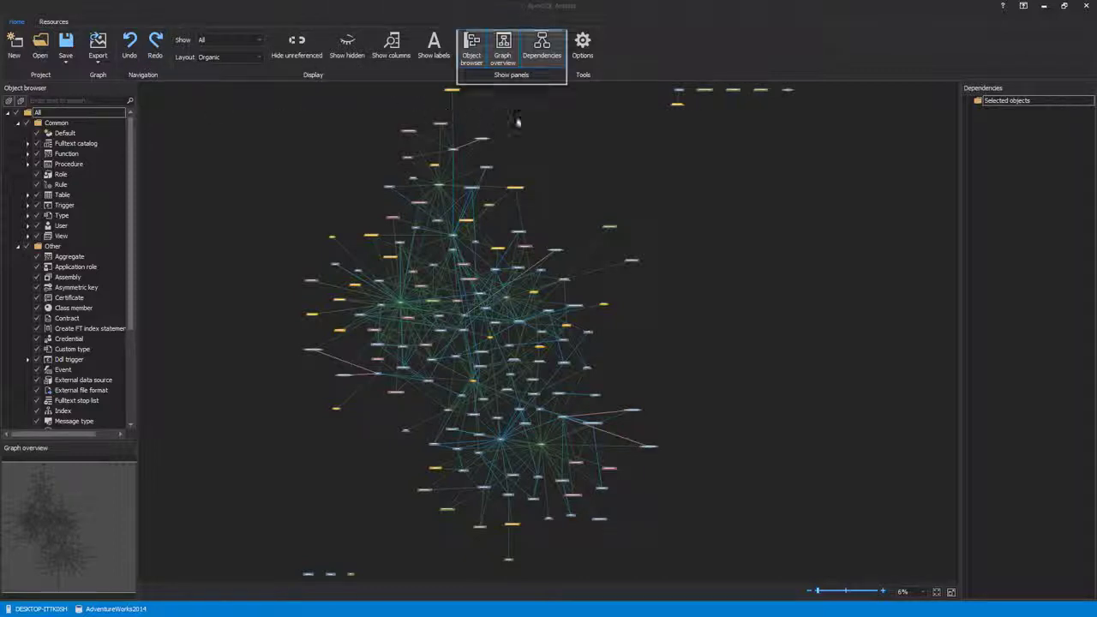
Hide the Object browser and Graph overview panels and show them again.
left_click(504, 59)
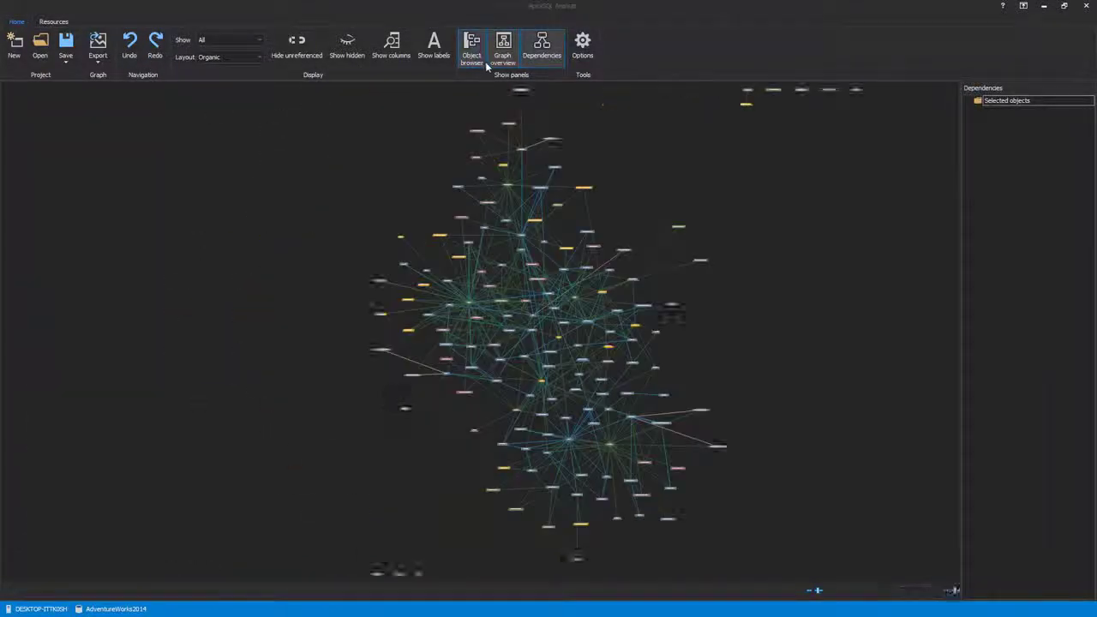
left_click(506, 62)
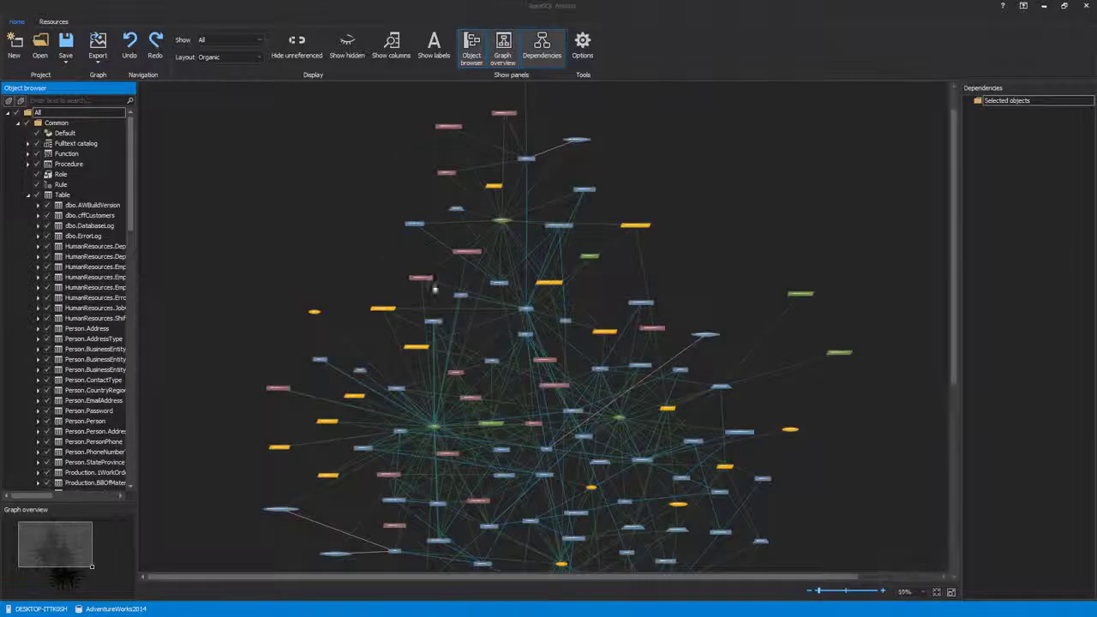
Select the Person.Address table in the graph and examine its Referencing and Referenced By dependencies.
left_click(400, 432)
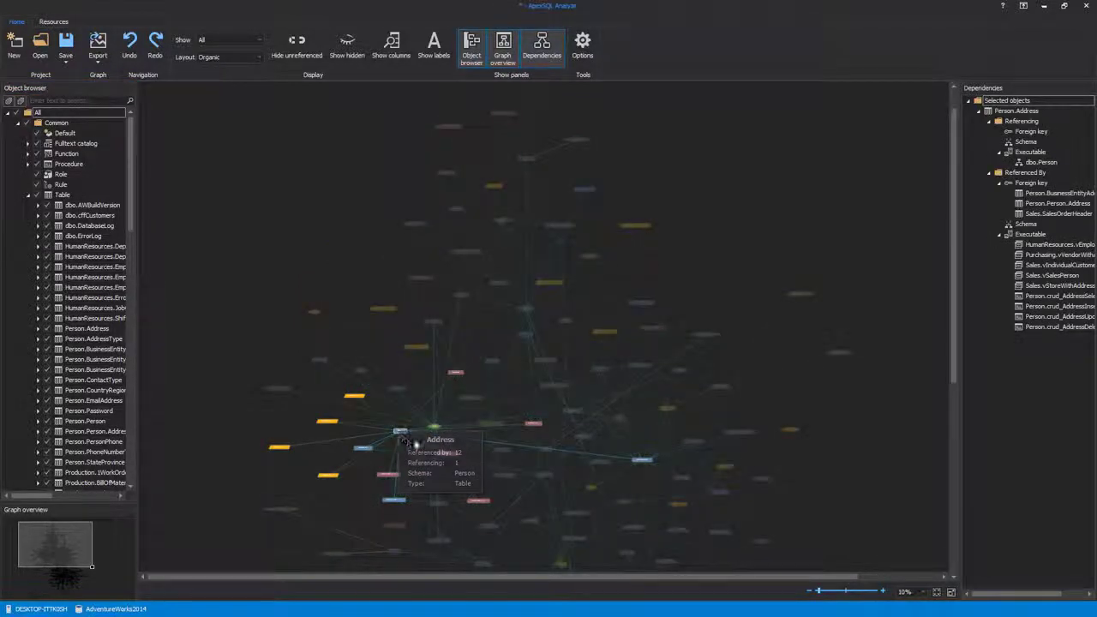
scroll(409, 435, "up", 2)
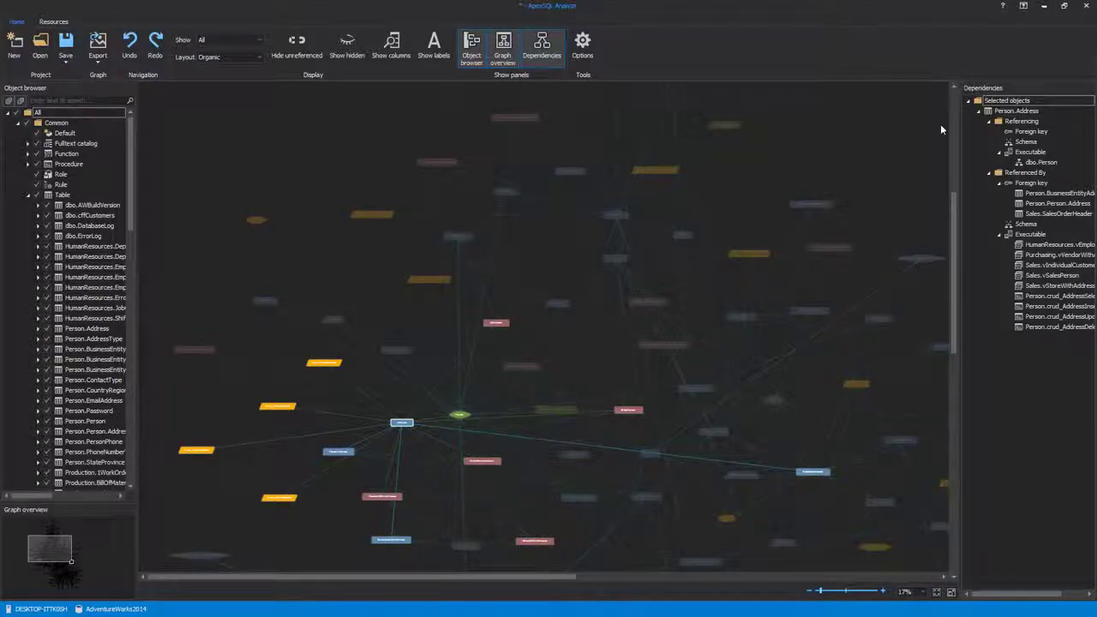
left_click(1028, 122)
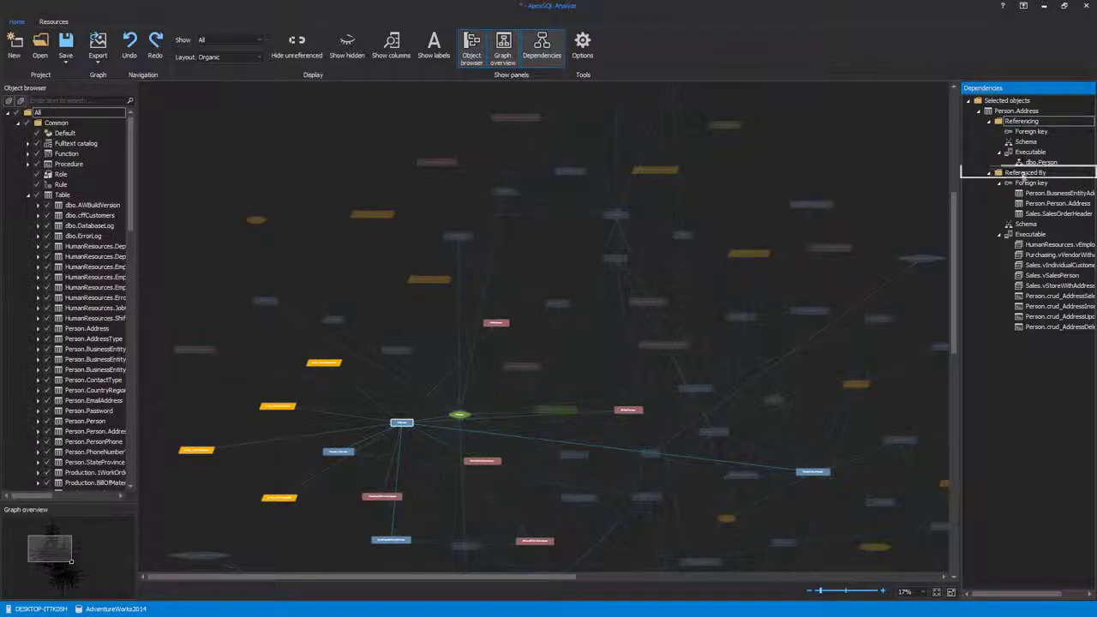
left_click(1025, 176)
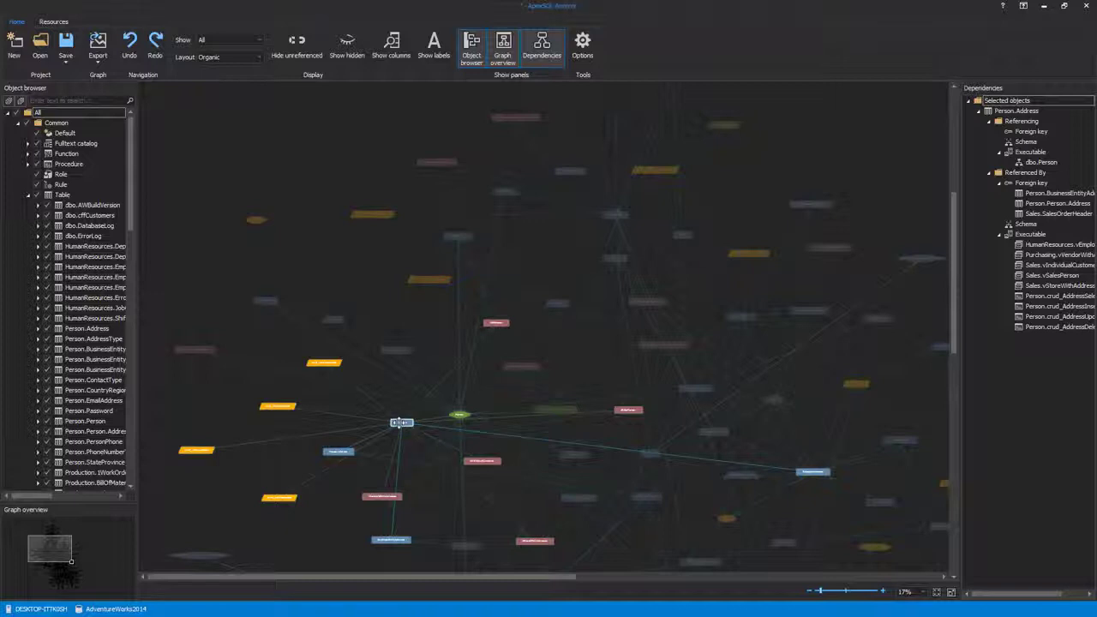
Select the referencing objects of the Address table in the graph and view their connections.
scroll(401, 422, "up", 2)
scroll(403, 421, "up", 3)
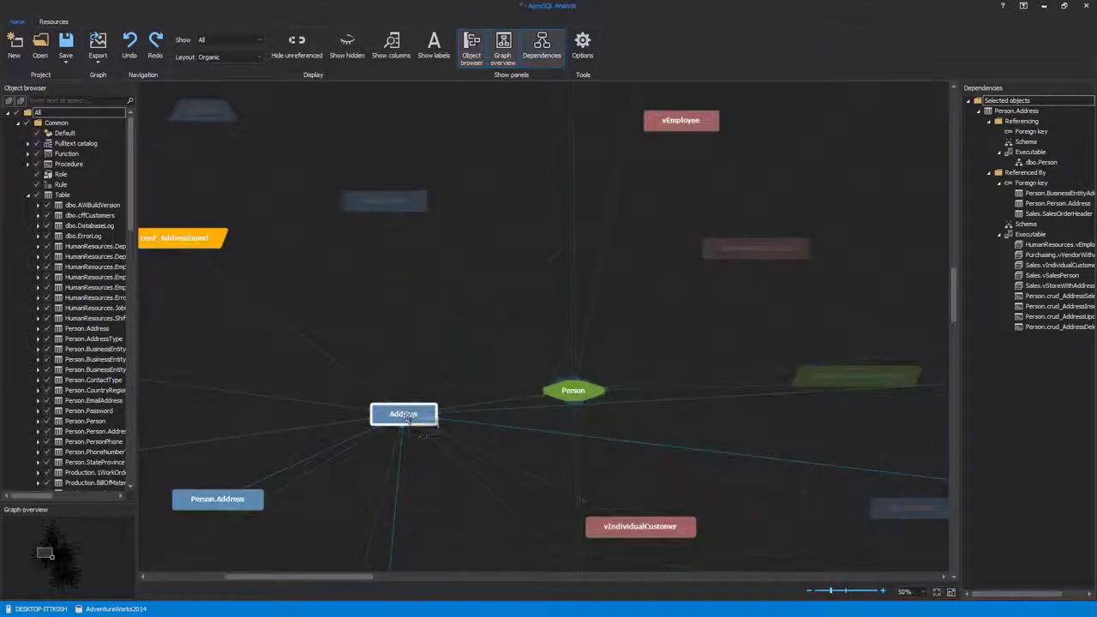
right_click(406, 420)
mouse_move(435, 426)
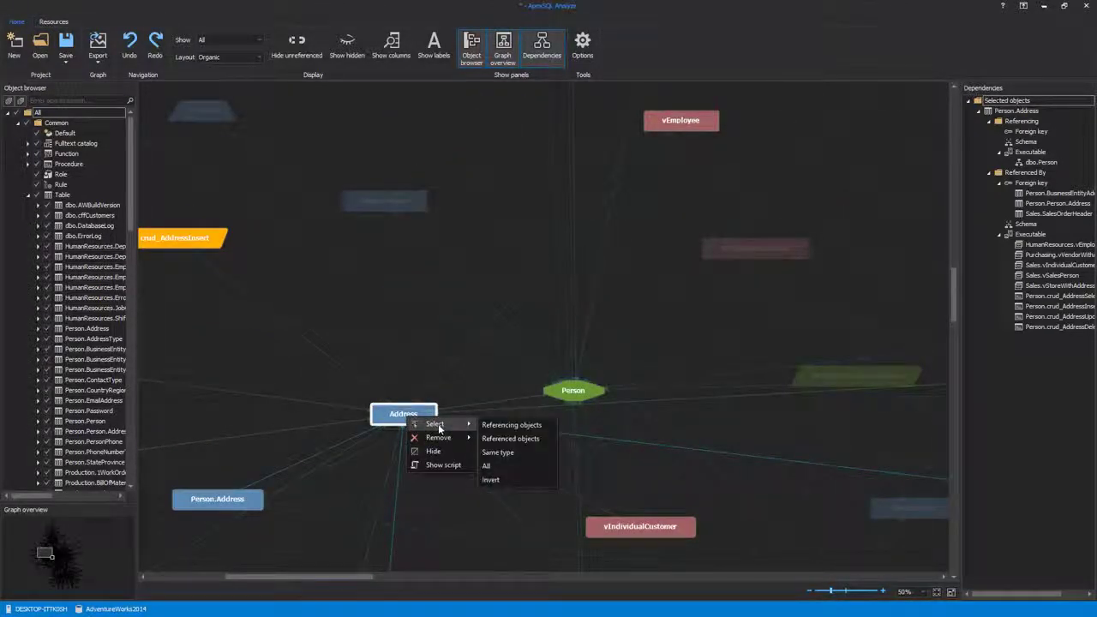
left_click(494, 425)
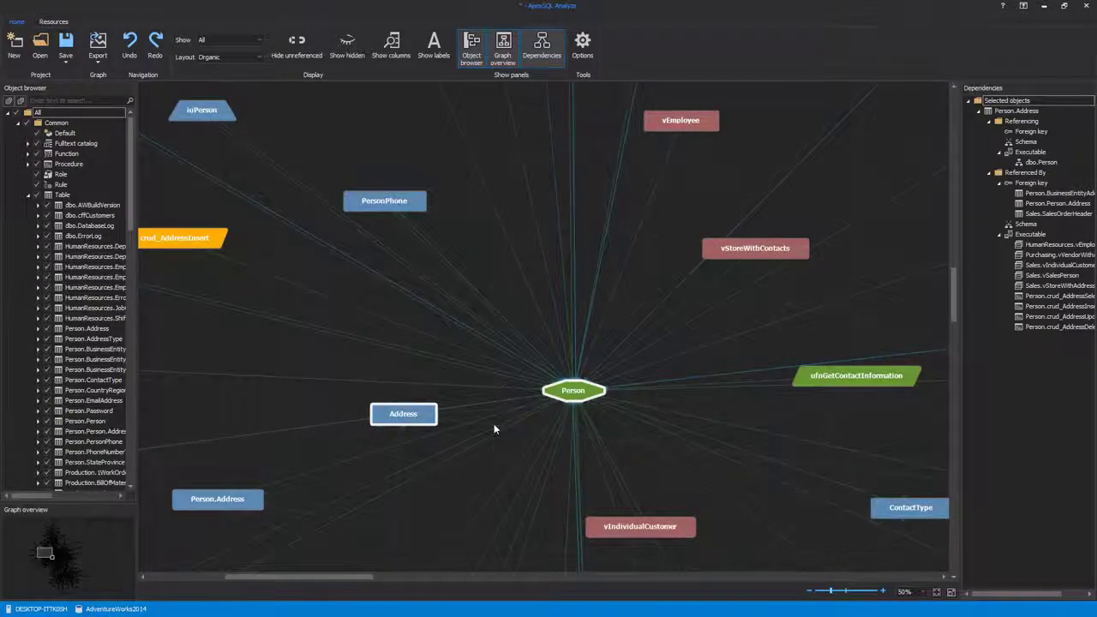
scroll(454, 329, "down", 3)
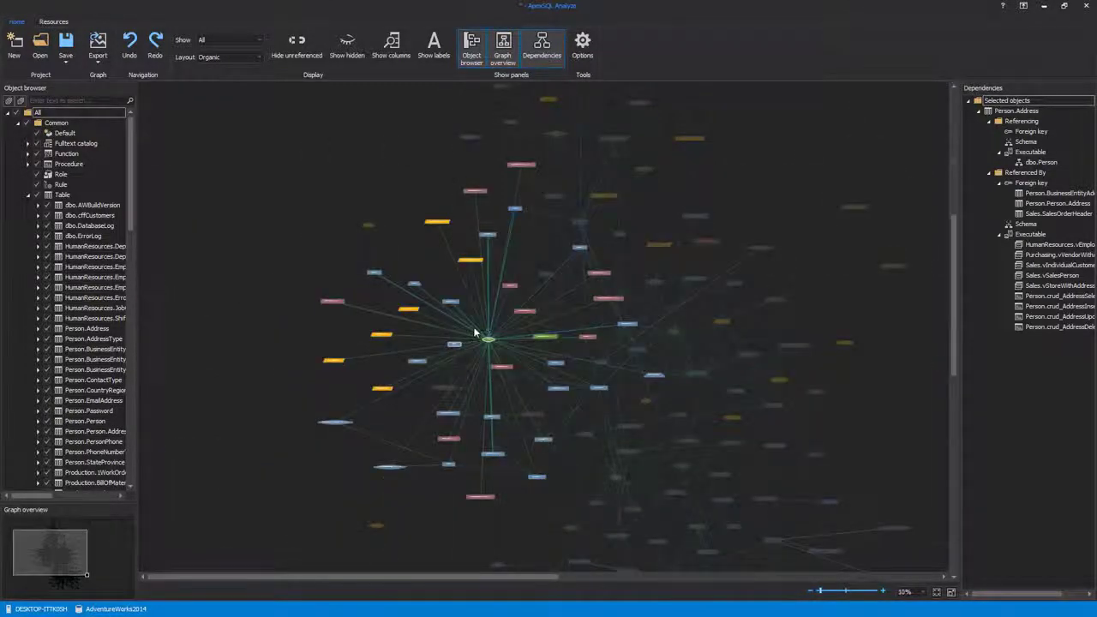
Select the referenced objects of the Address table in the graph.
scroll(470, 336, "up", 2)
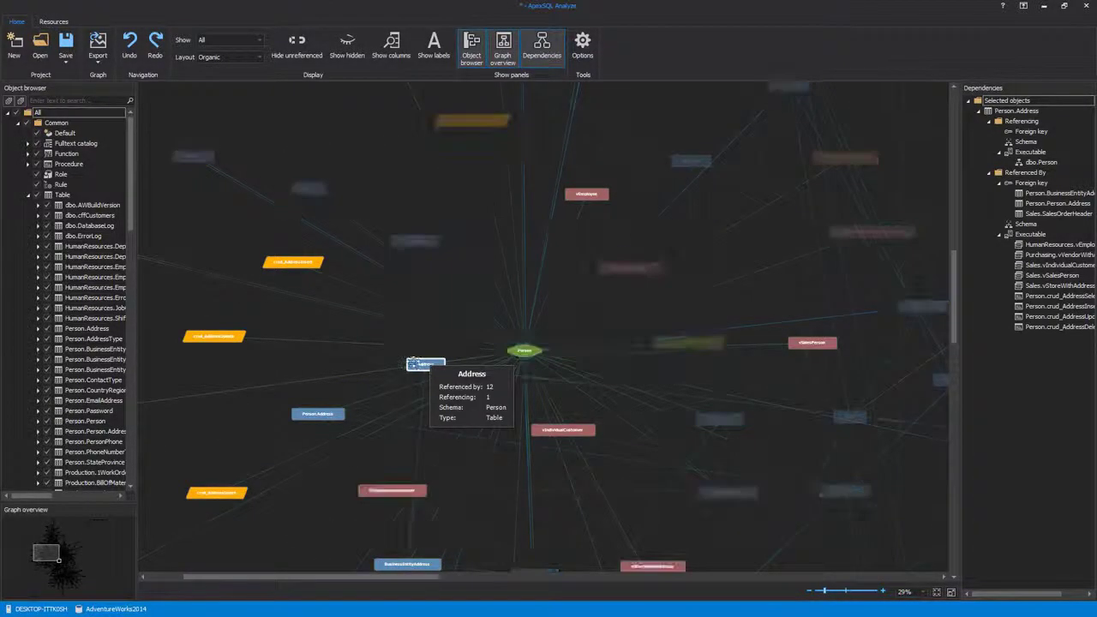
right_click(434, 365)
mouse_move(455, 370)
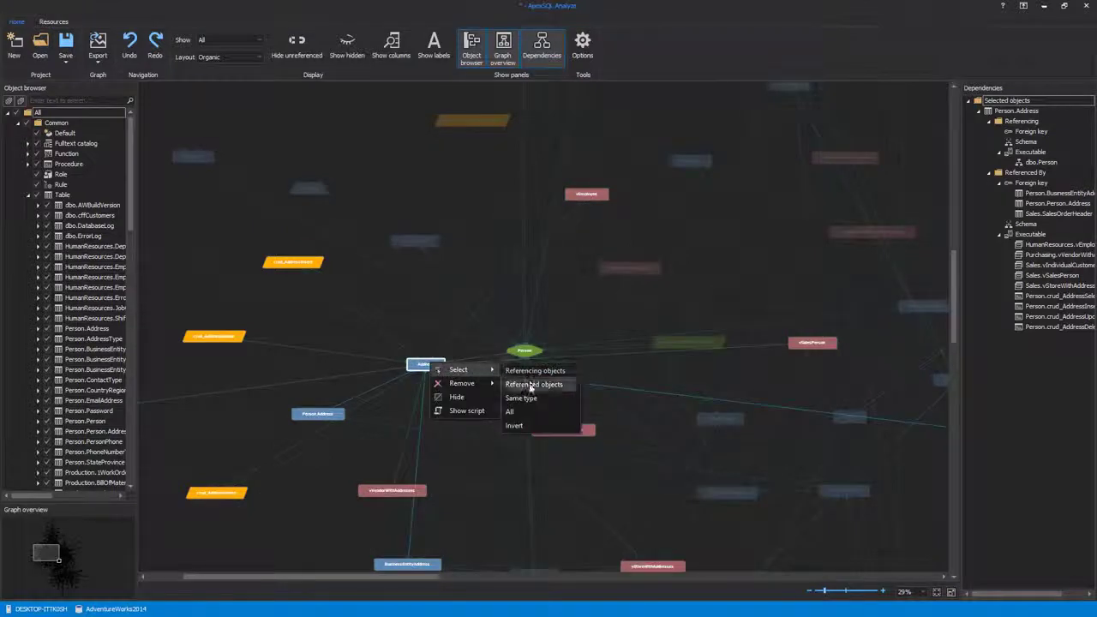
left_click(527, 383)
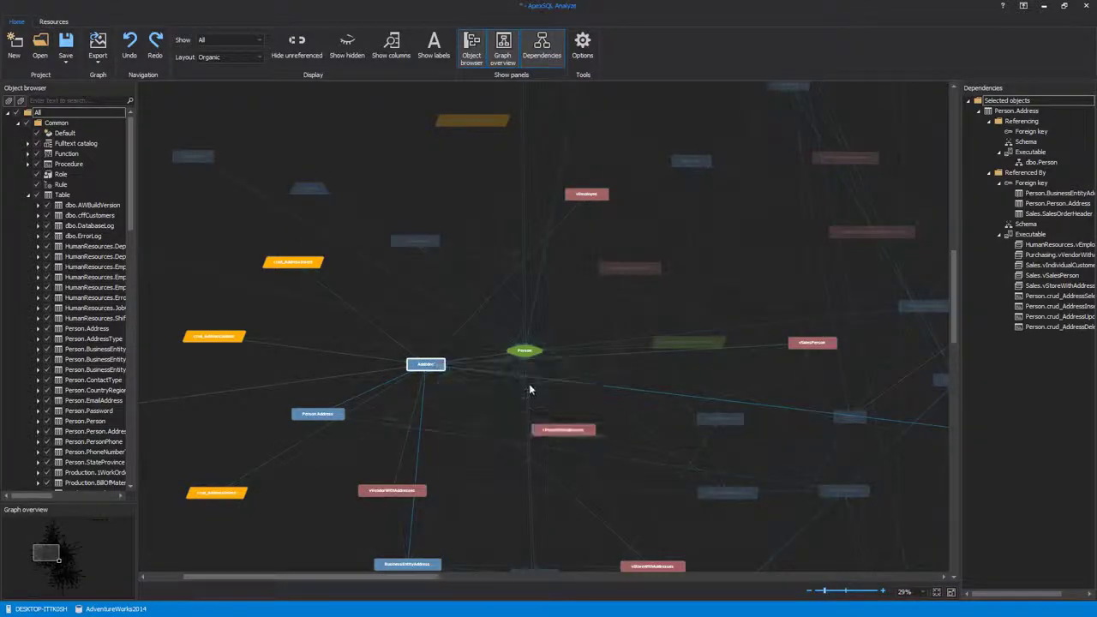
Select all objects of the same type as the Address table in the graph.
right_click(437, 375)
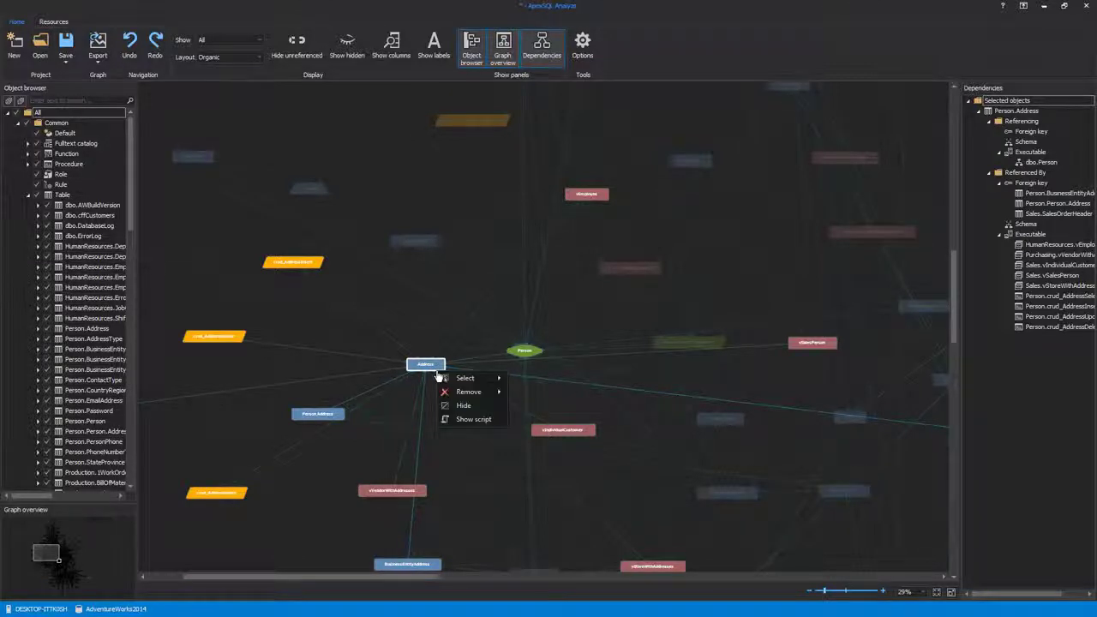
mouse_move(461, 381)
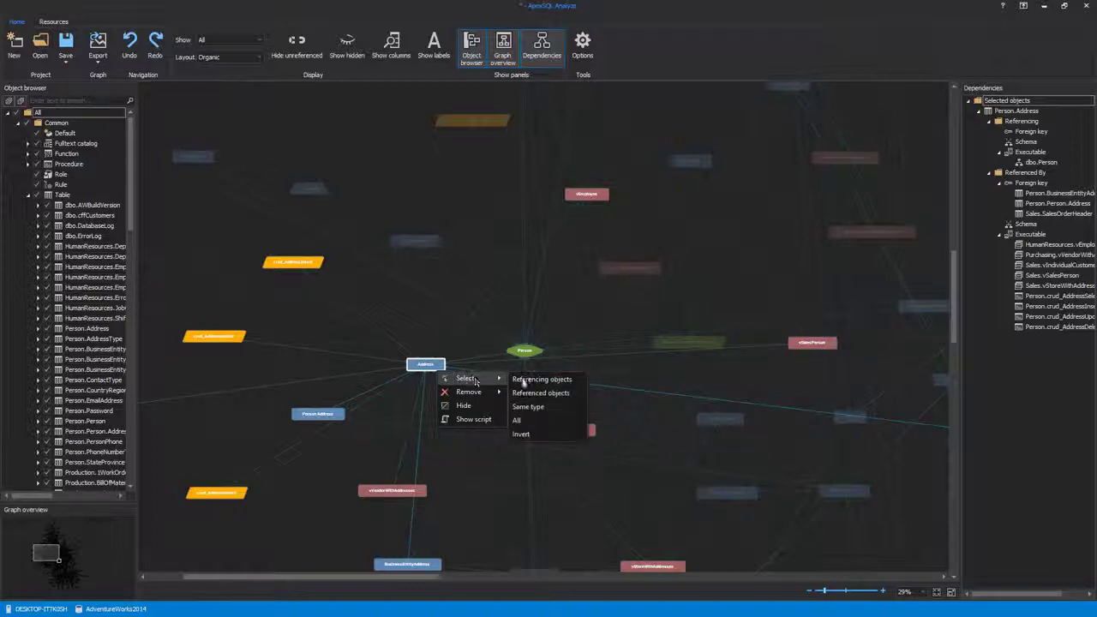
left_click(528, 406)
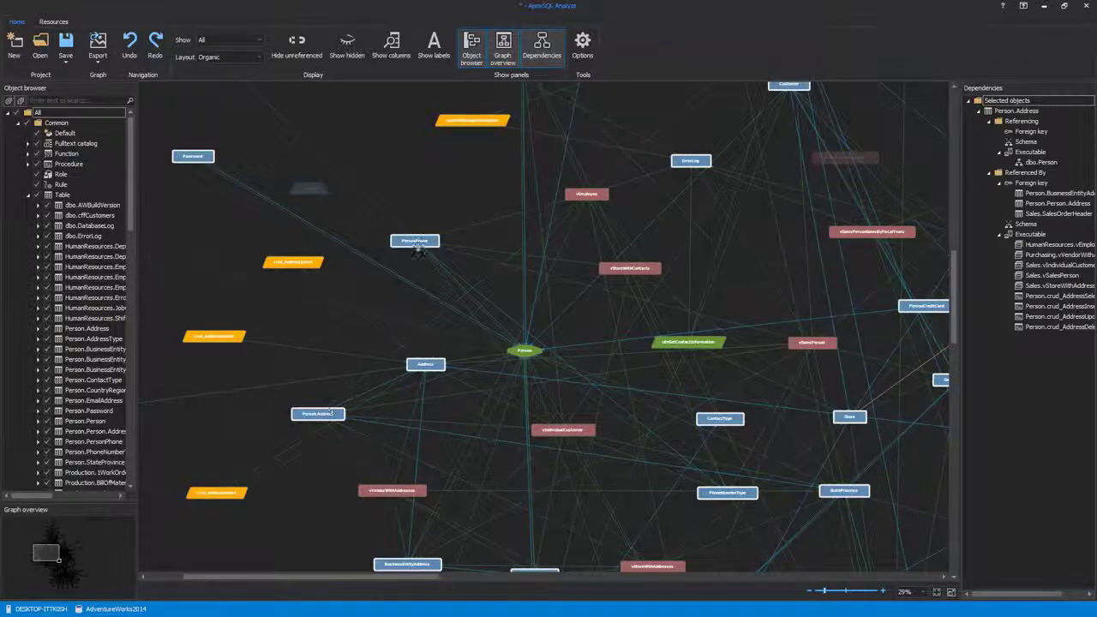
Reselect only the Address table, and use it to select all objects in the graph.
left_click(429, 366)
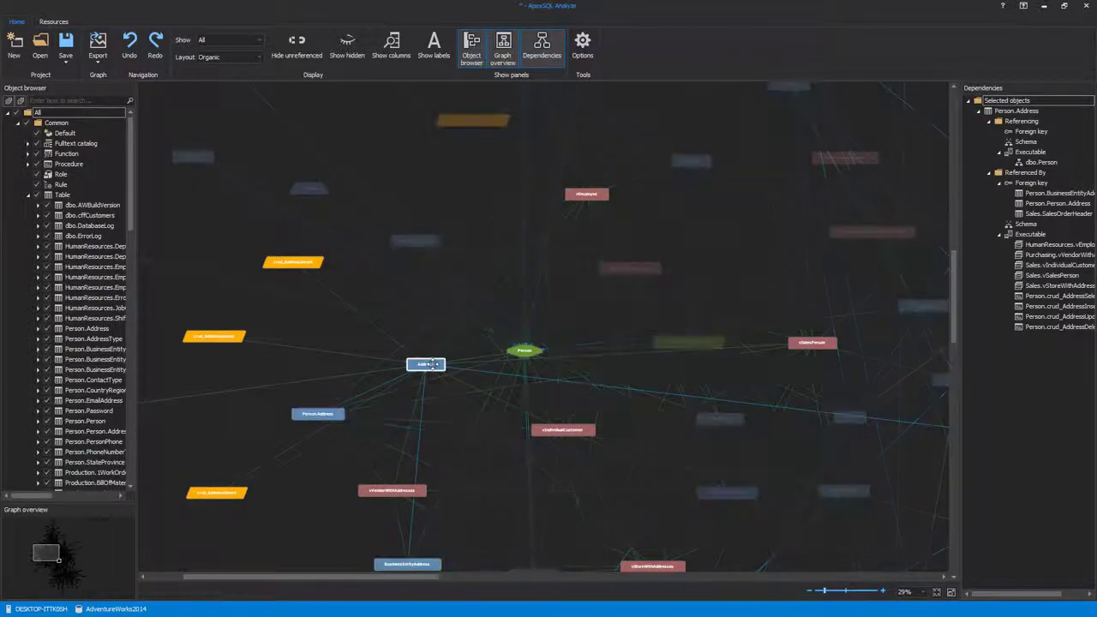
right_click(433, 366)
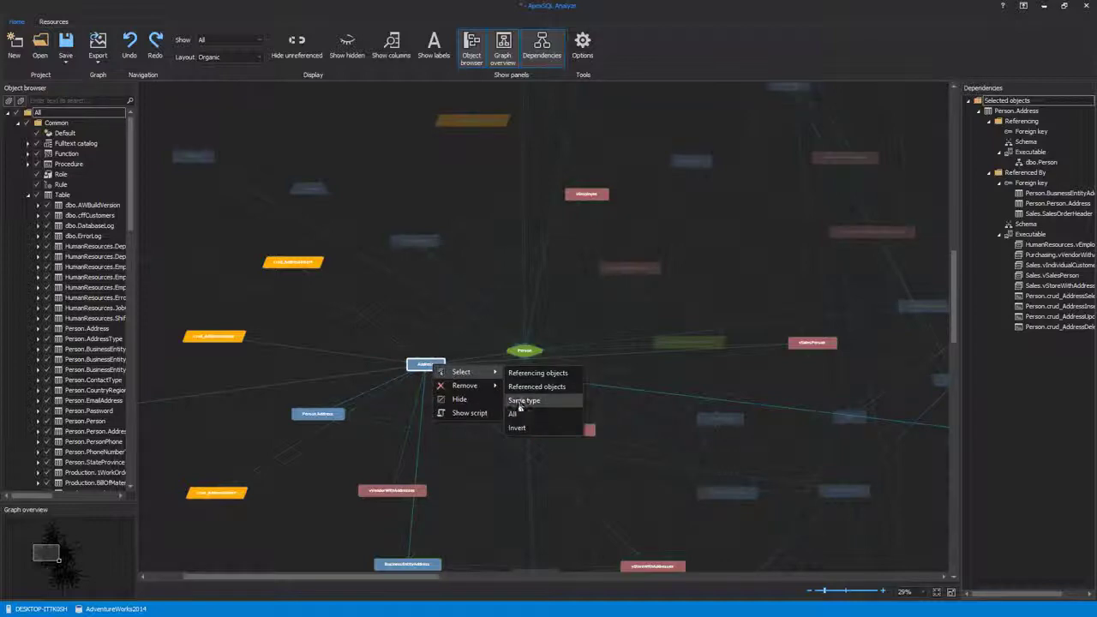
left_click(517, 416)
scroll(436, 311, "down", 3)
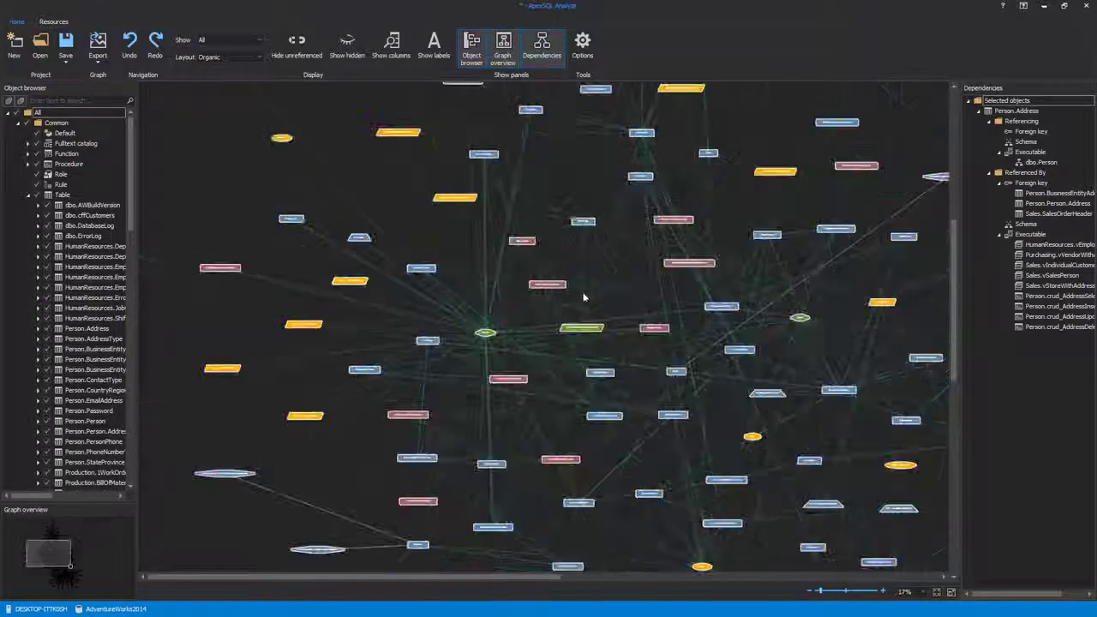
scroll(426, 348, "up", 5)
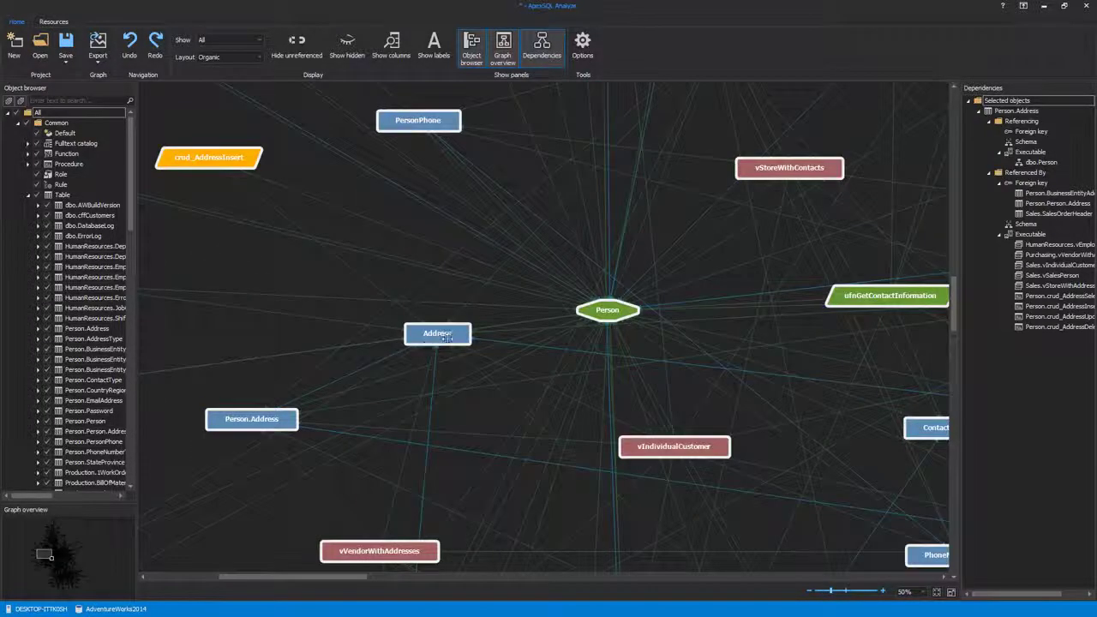
Invert the selection of the Address table to view all other objects, and select only the Address table again.
scroll(410, 352, "down", 3)
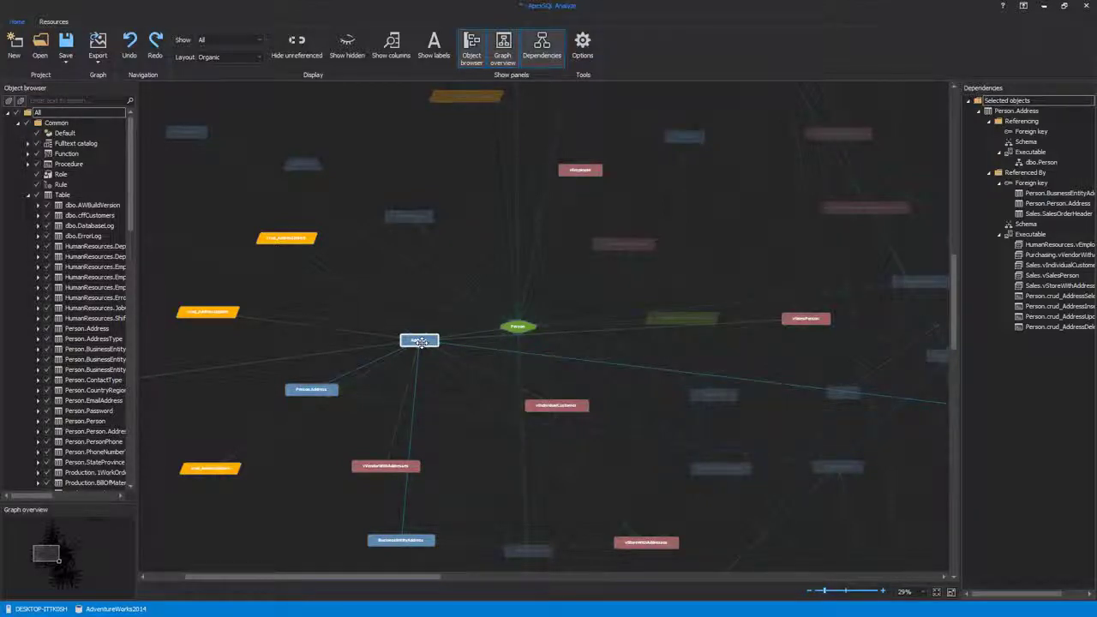
right_click(419, 341)
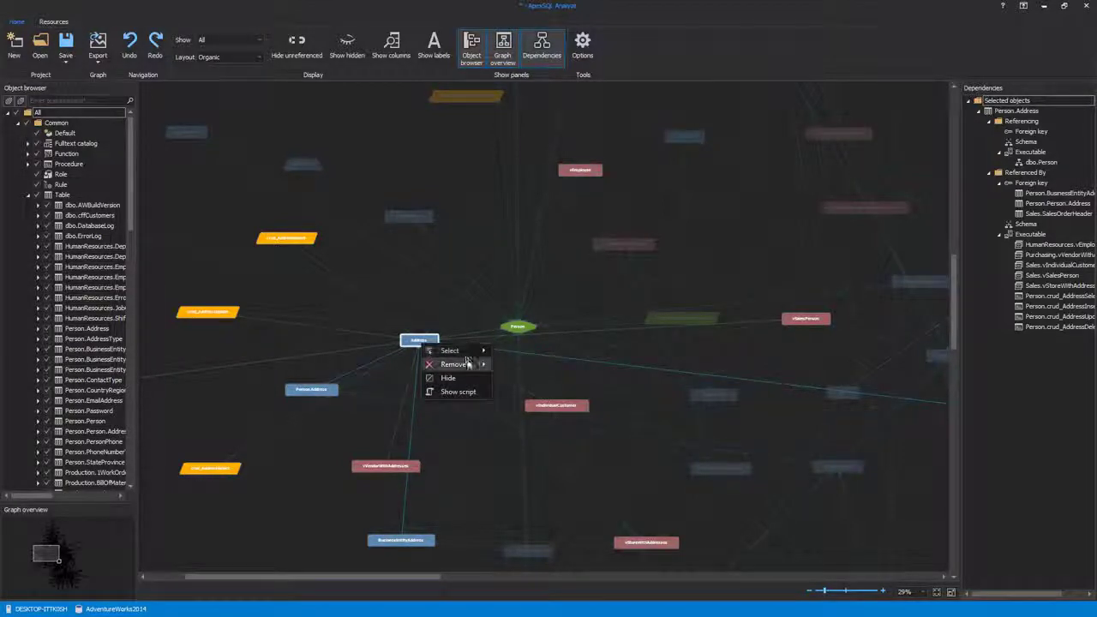
mouse_move(465, 353)
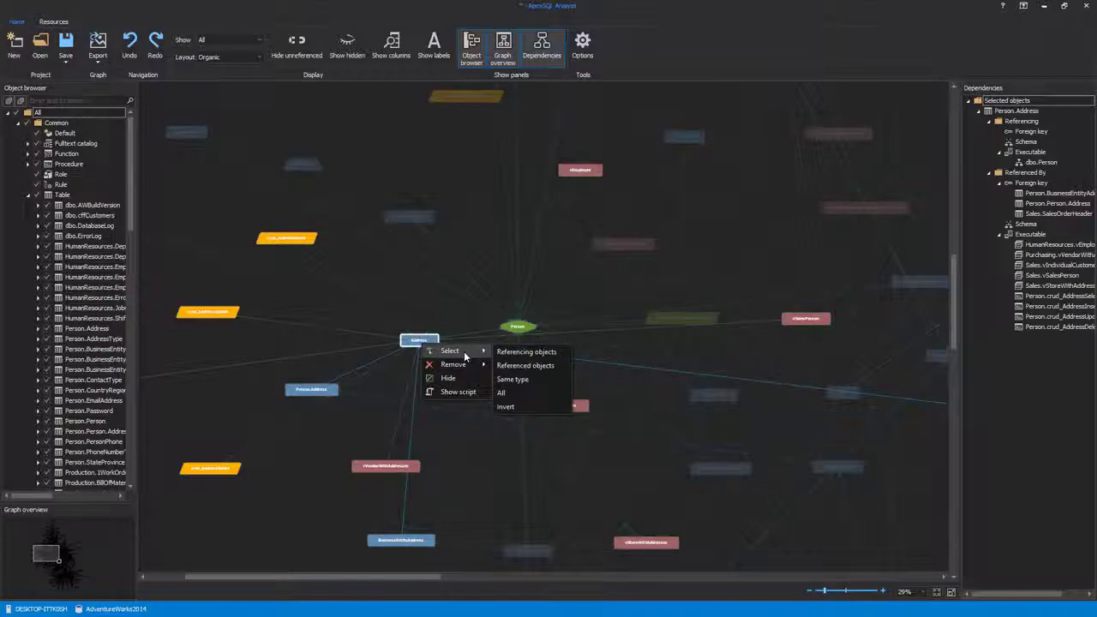
left_click(513, 407)
scroll(444, 400, "down", 3)
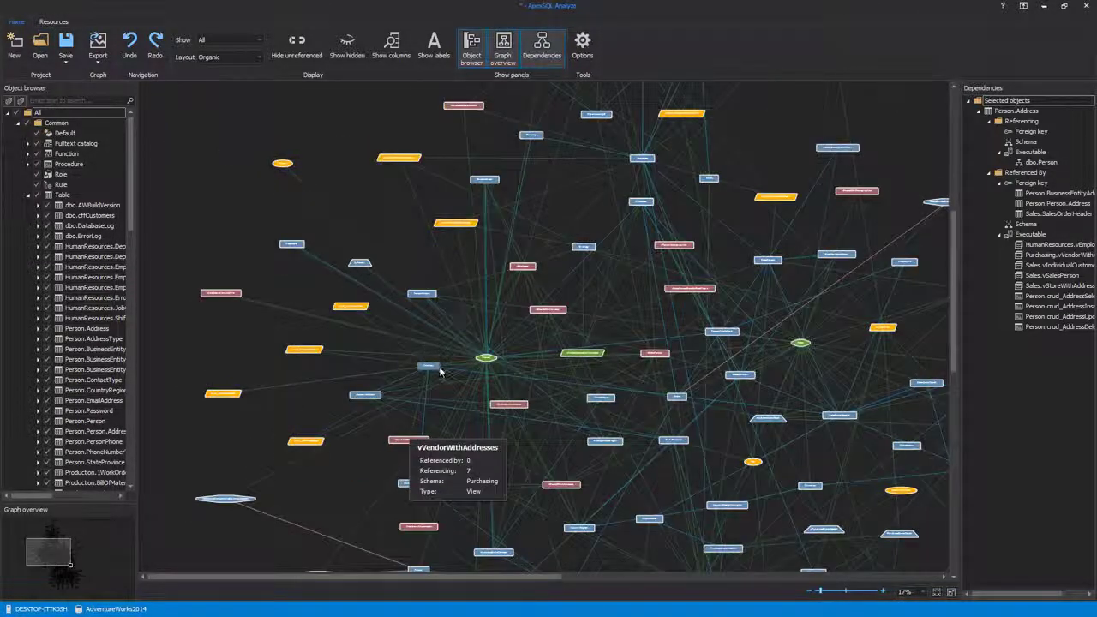
scroll(420, 366, "up", 3)
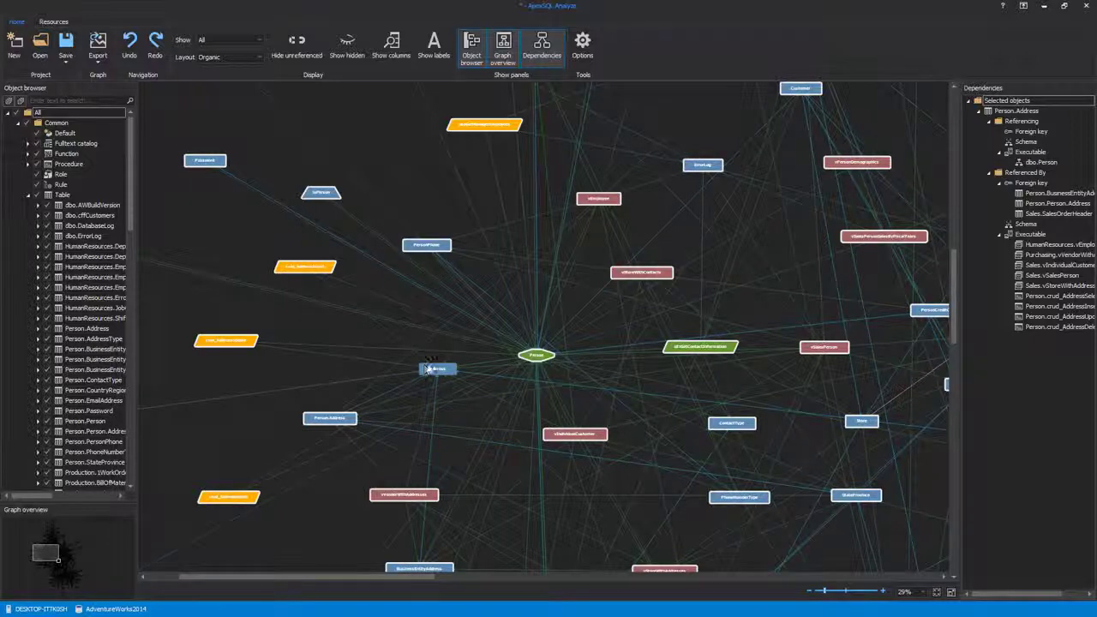
left_click(433, 369)
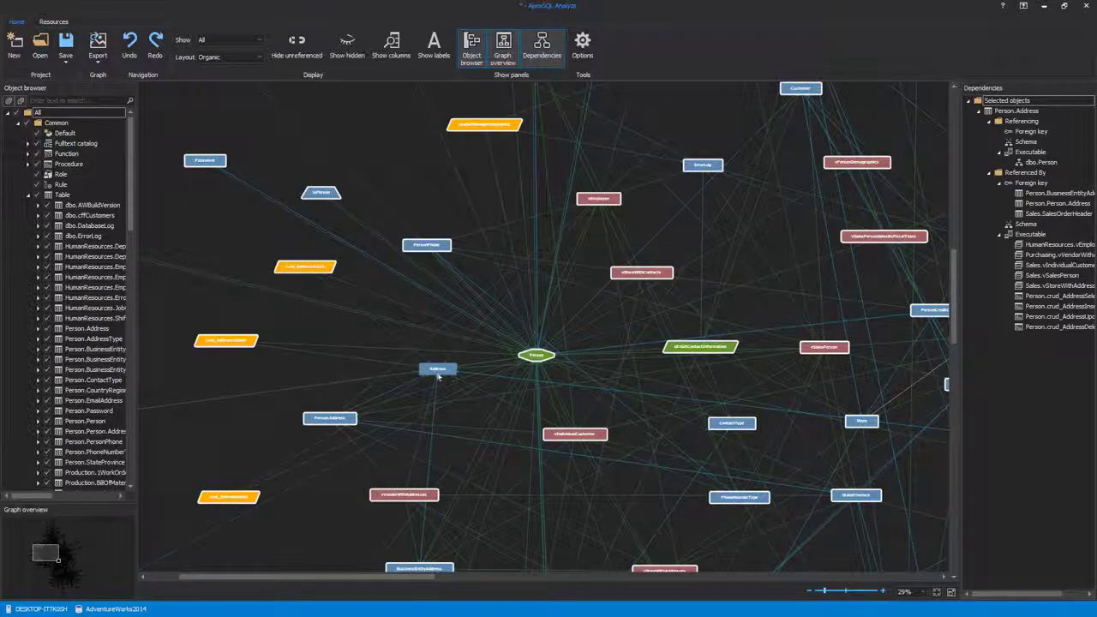
Collapse the table list, clear all object types from the graph, and show only tables, views, procedures and triggers.
left_click(28, 195)
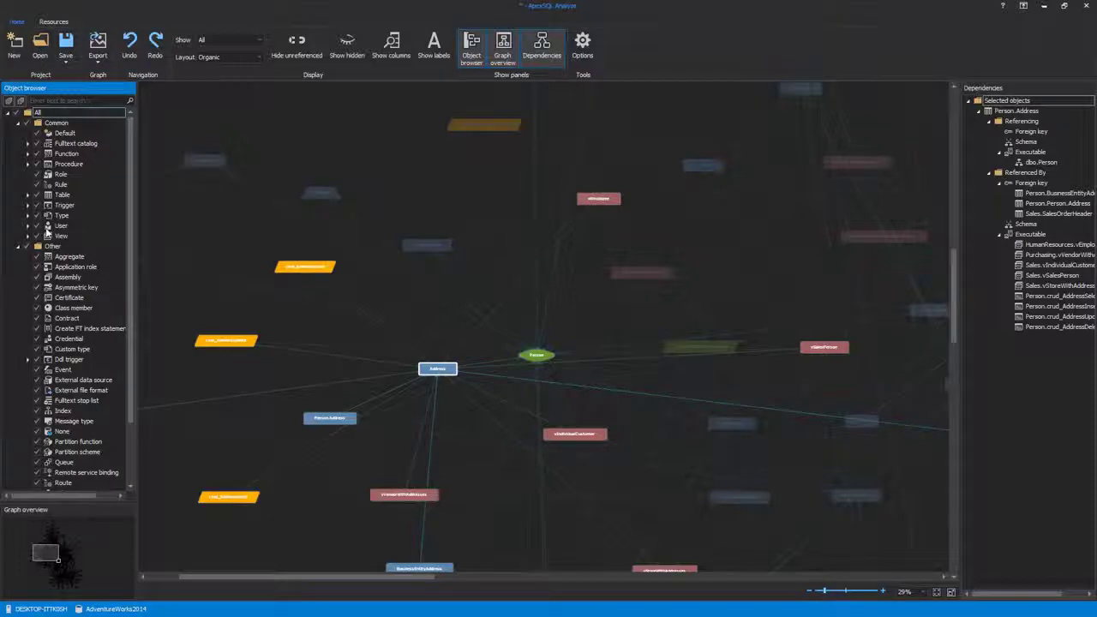
left_click(26, 113)
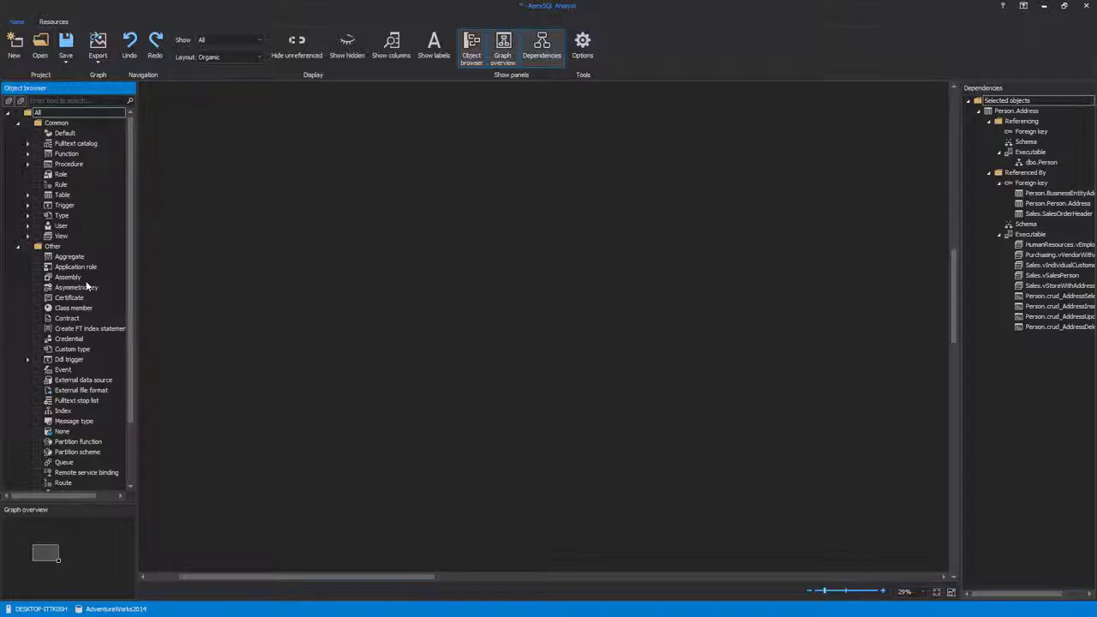
left_click(37, 196)
left_click(39, 237)
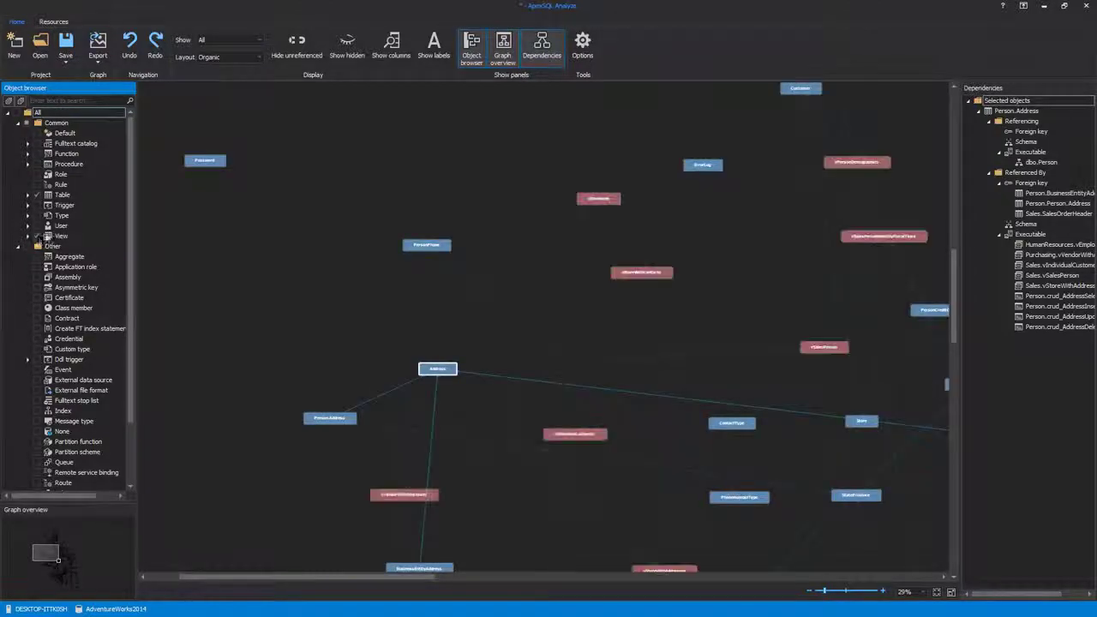
left_click(35, 167)
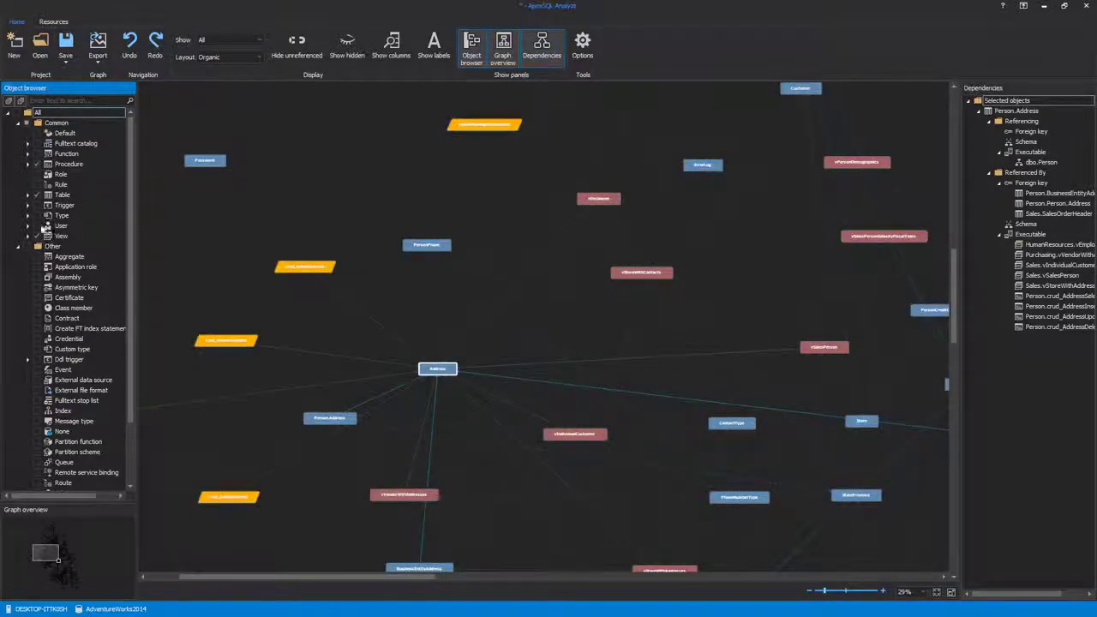
left_click(37, 205)
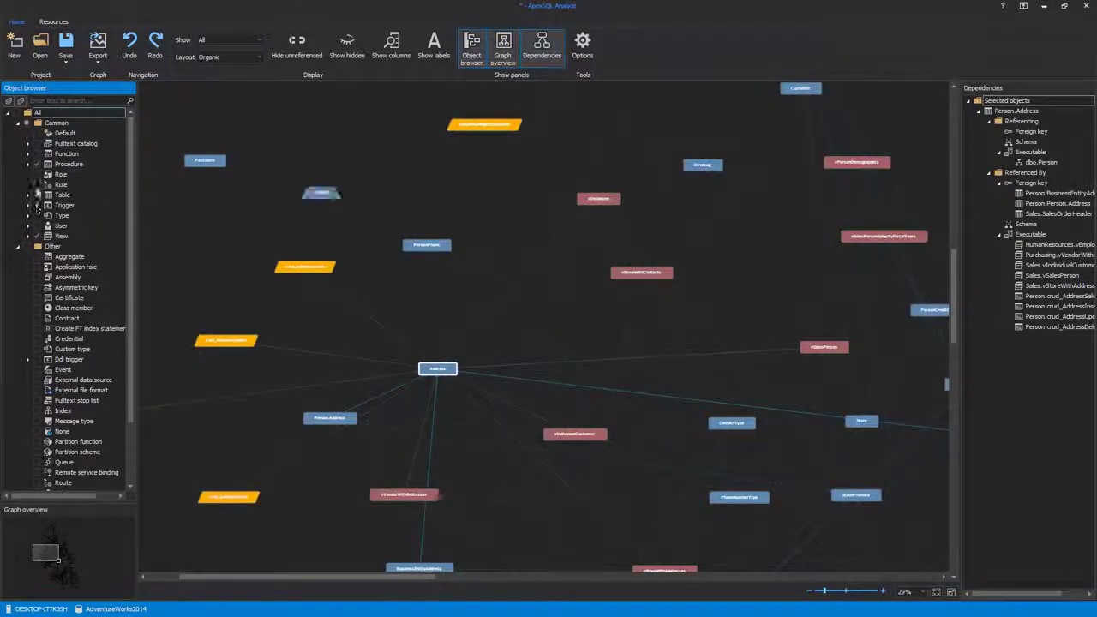
Add functions to the object types shown in the dependency graph.
left_click(37, 154)
scroll(404, 278, "down", 3)
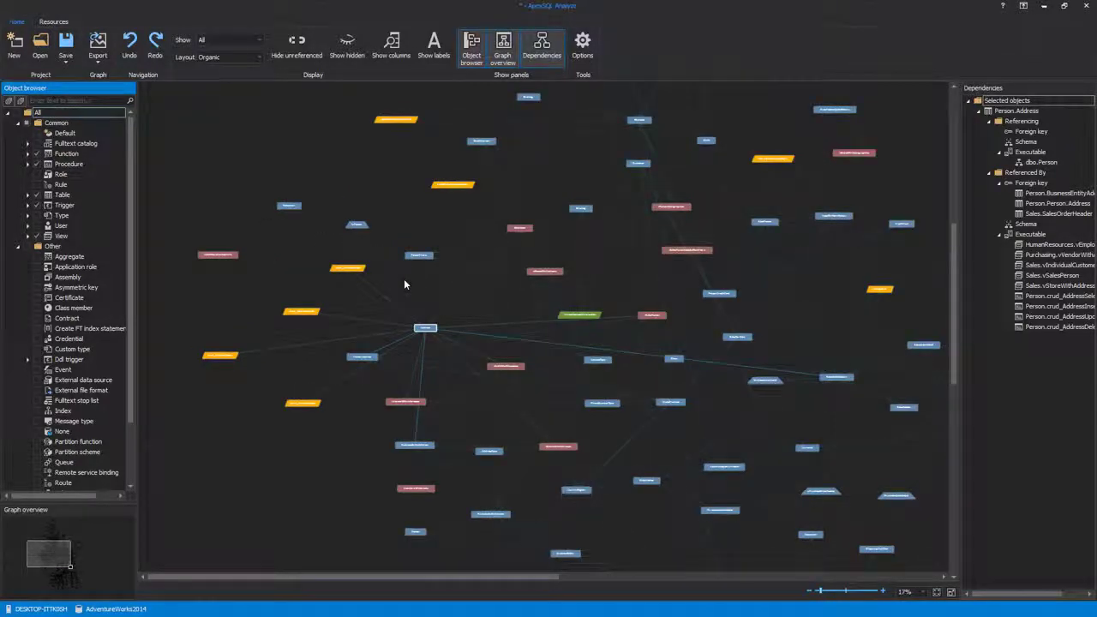
scroll(404, 279, "down", 3)
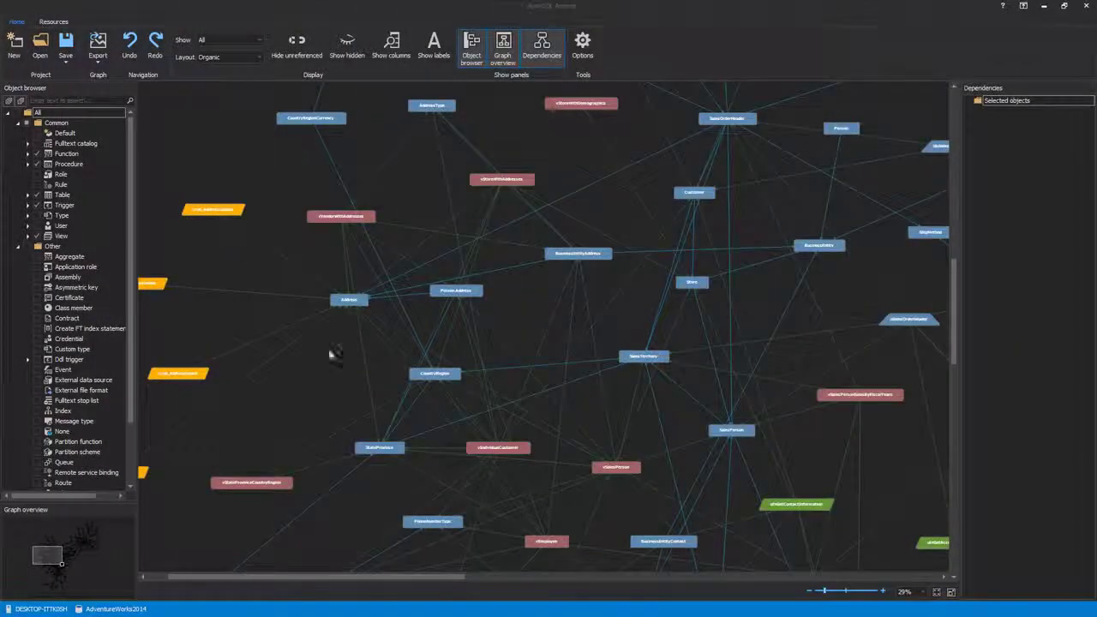
Select the Address table, add Person.Address and BusinessEntityAddress to compare their dependencies, deselect those two, and clear the selection.
left_click(348, 301)
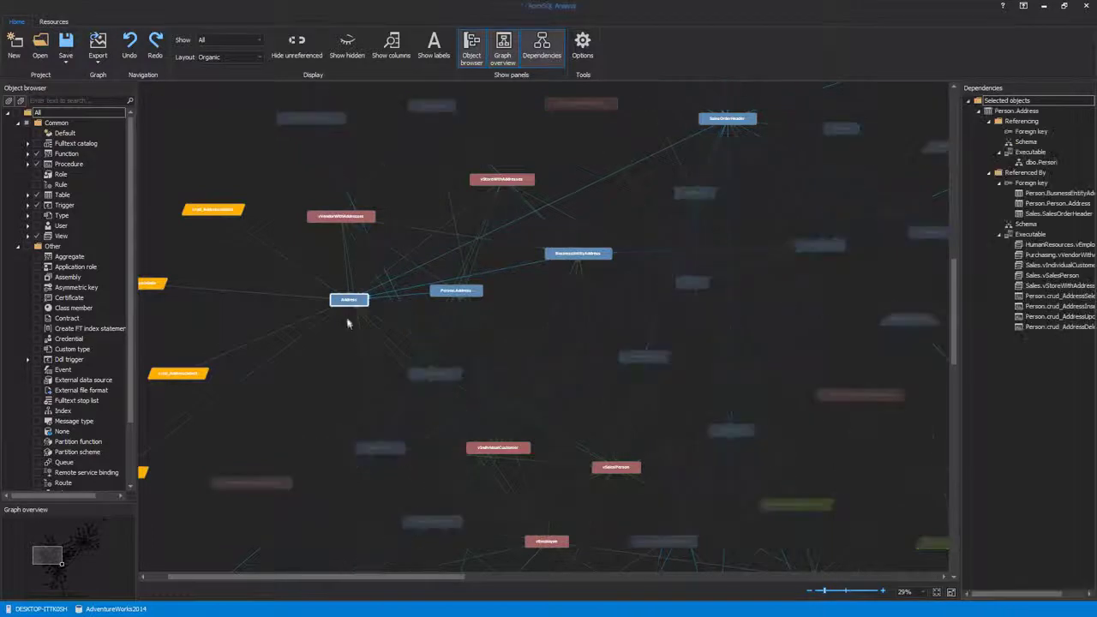
left_click(451, 291, "ctrl")
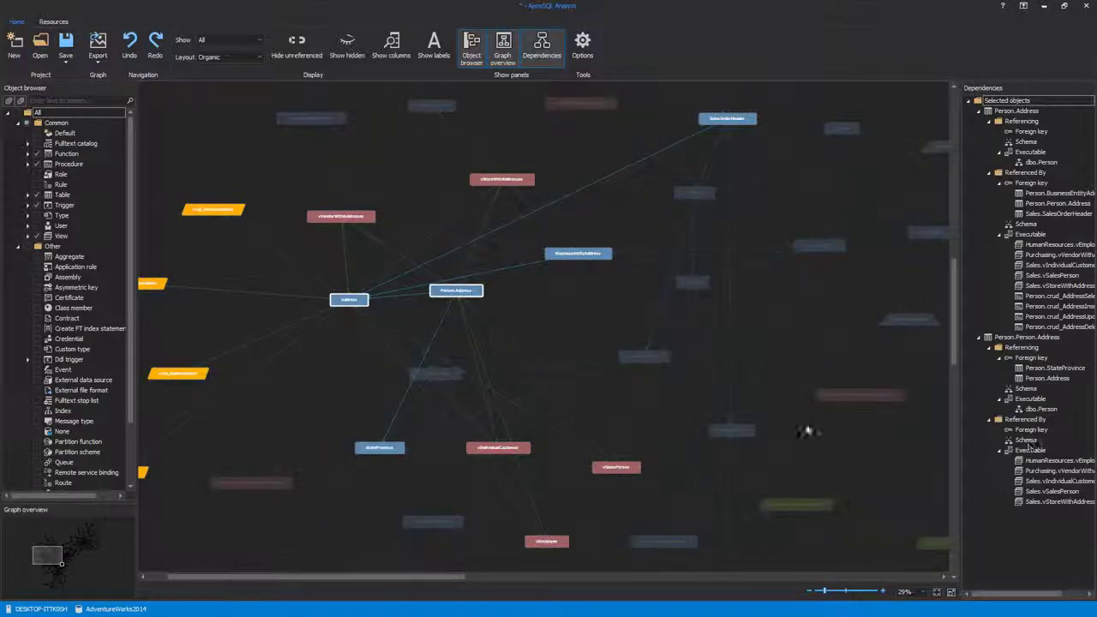
left_click(576, 256, "ctrl")
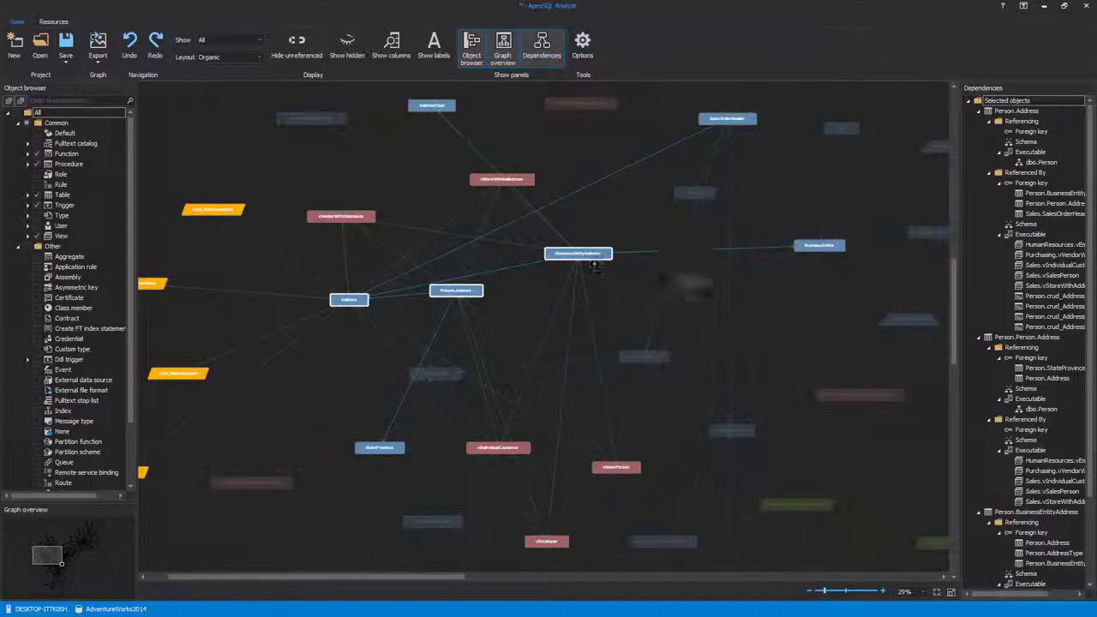
left_click(468, 295, "ctrl")
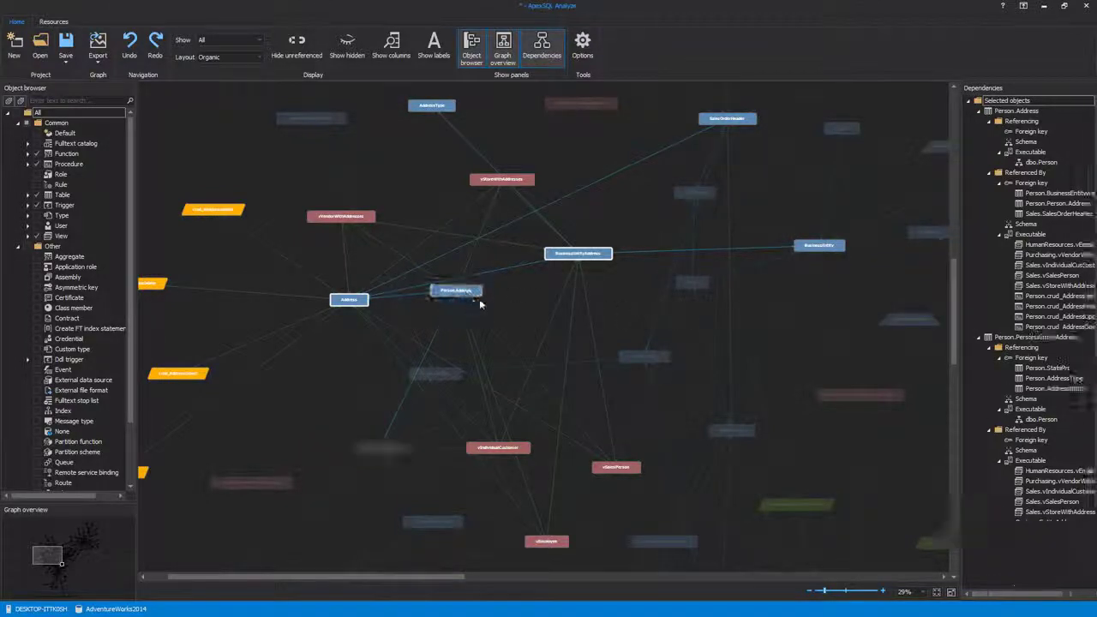
left_click(549, 254, "ctrl")
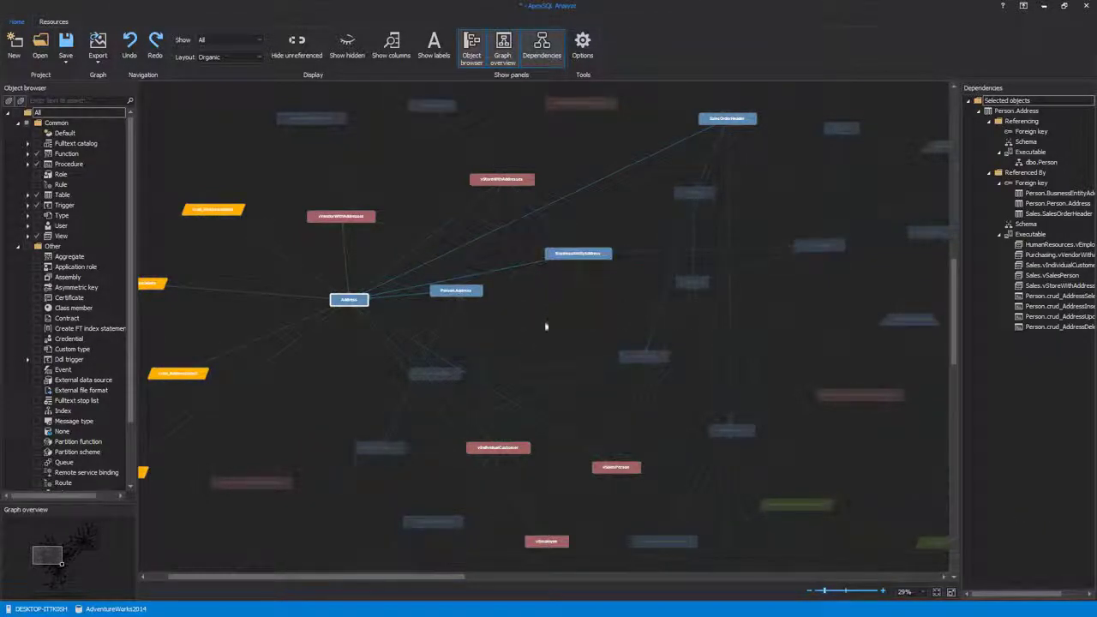
left_click(472, 369)
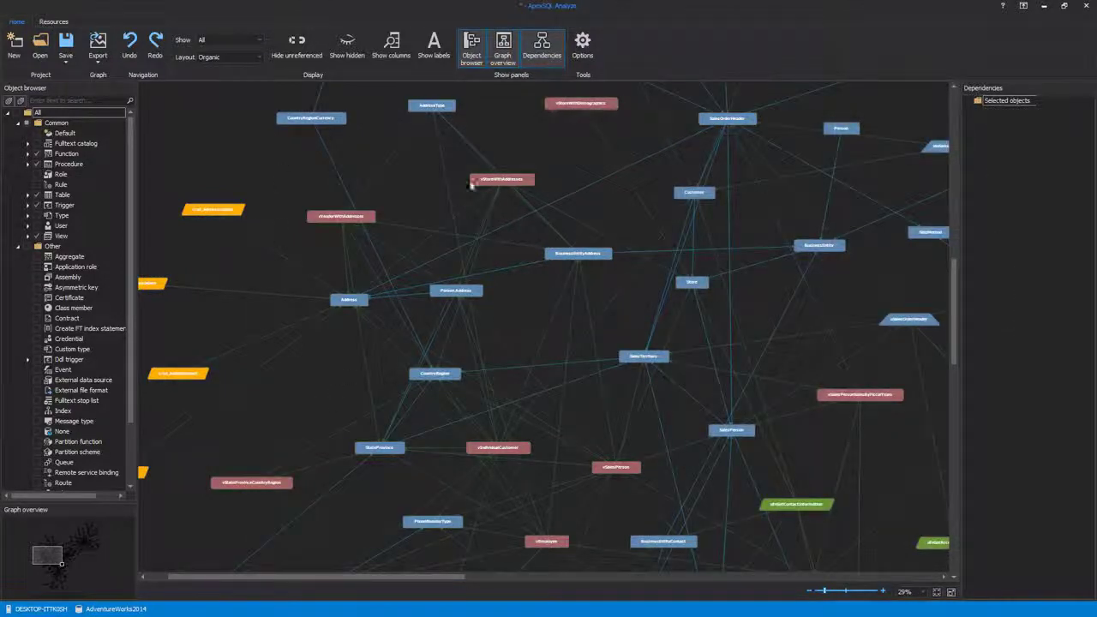
Review the general theme and dependency depth options and the layout style options, and accept them as they are.
left_click(583, 43)
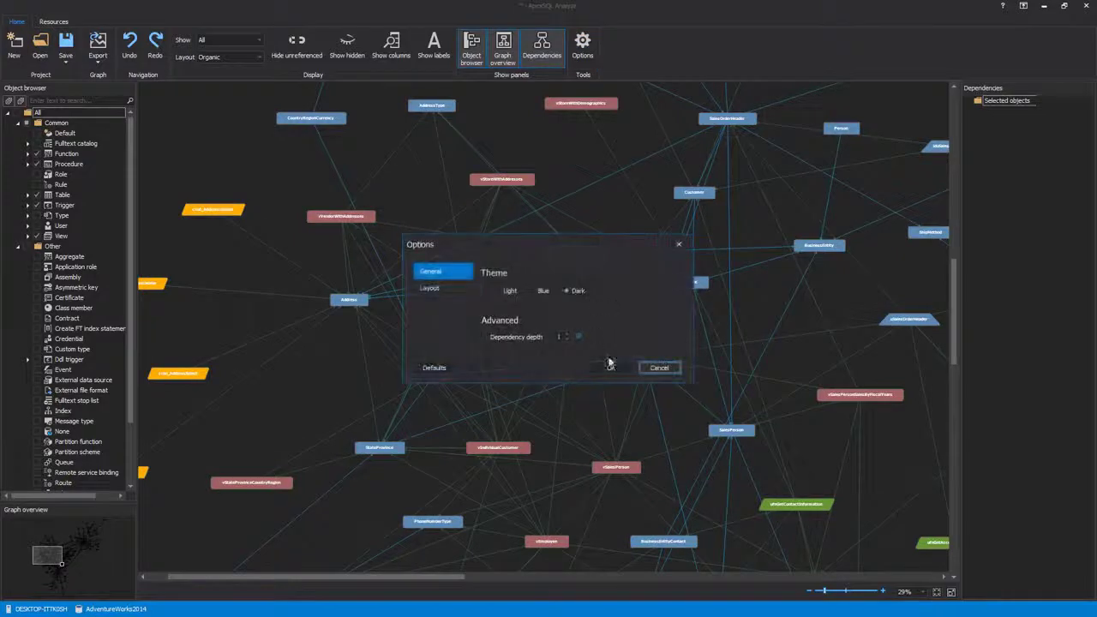
left_click(431, 292)
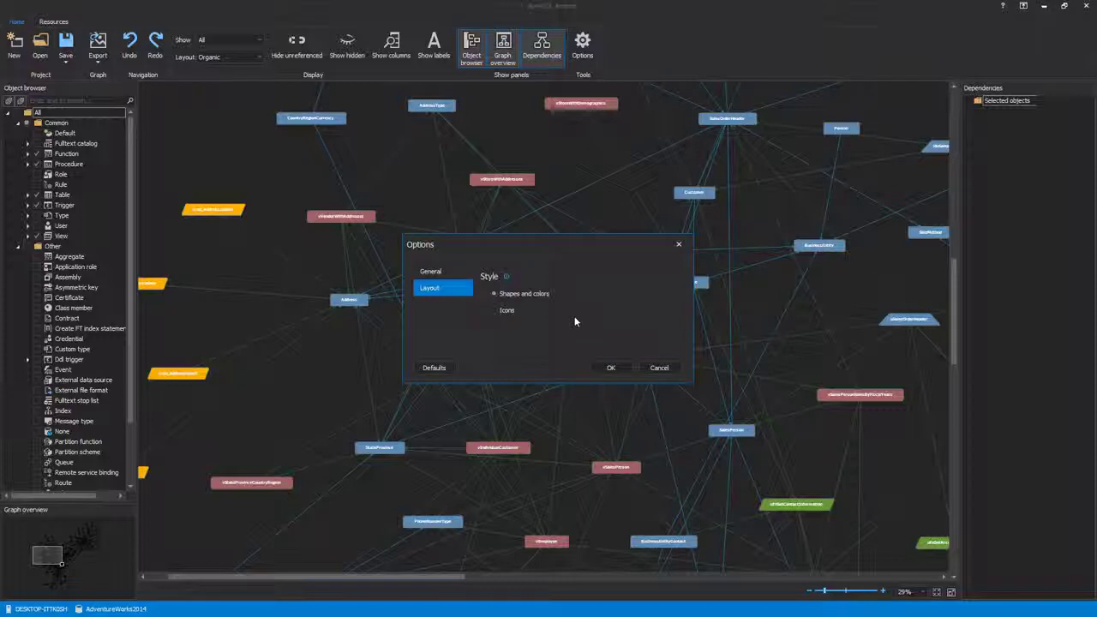
left_click(608, 367)
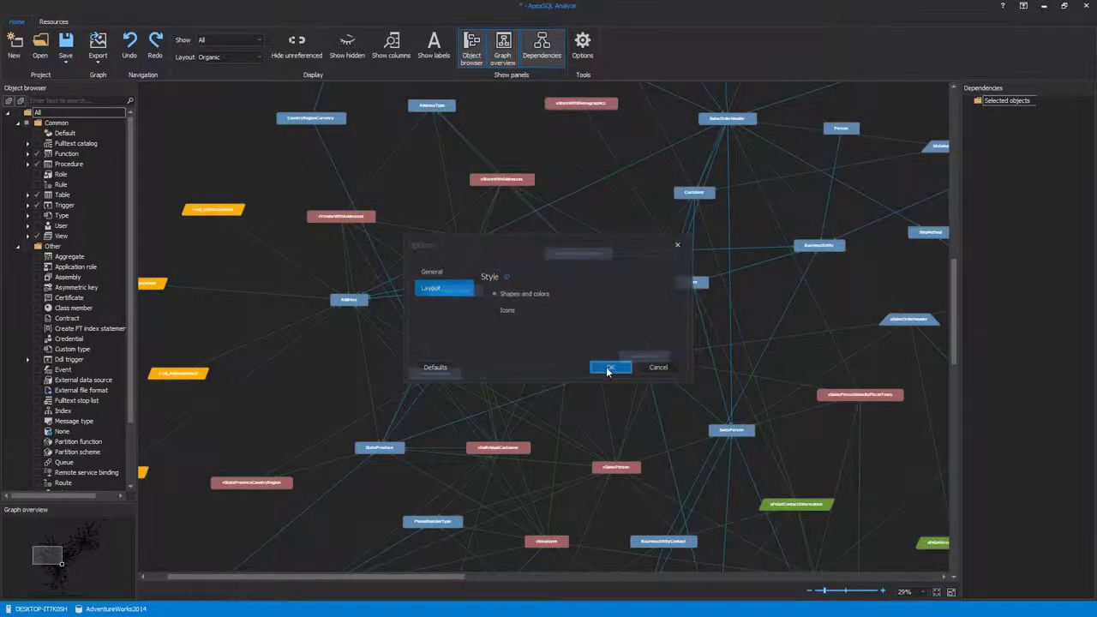
Inspect the dependencies of the Address table, the Person.Address table and the uSalesOrderHeader trigger, and clear the selection.
left_click(356, 299)
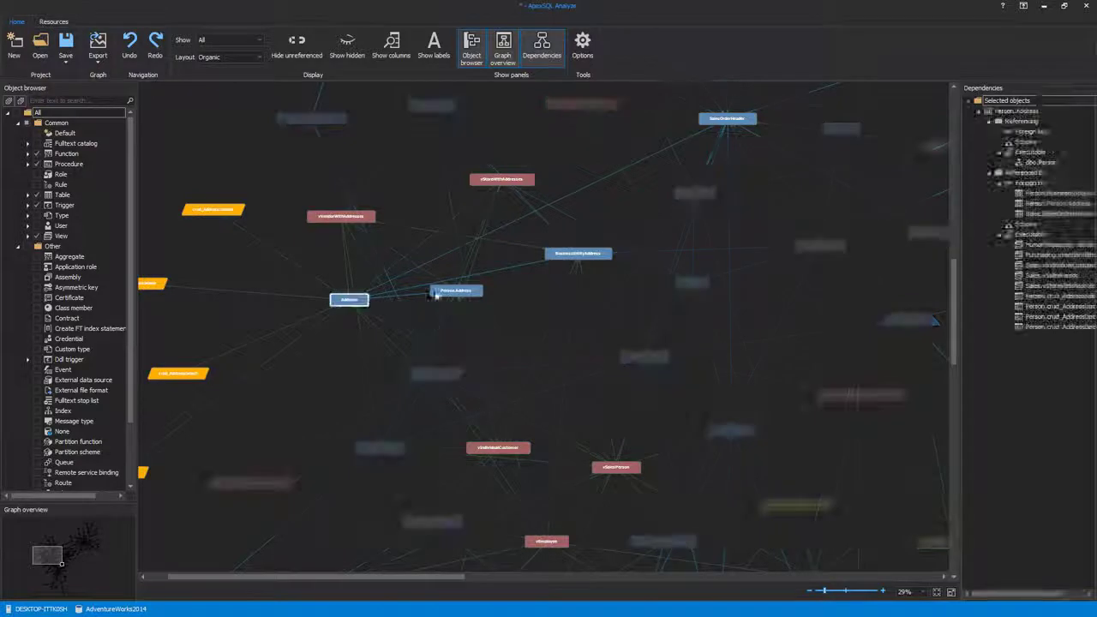
mouse_move(448, 294)
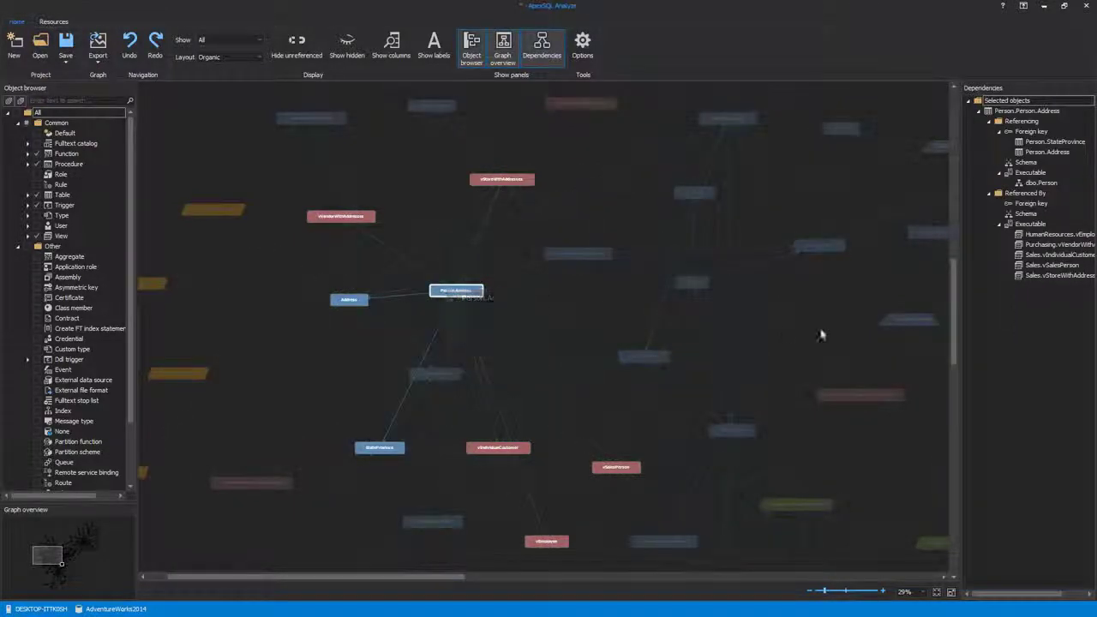
left_click(910, 320)
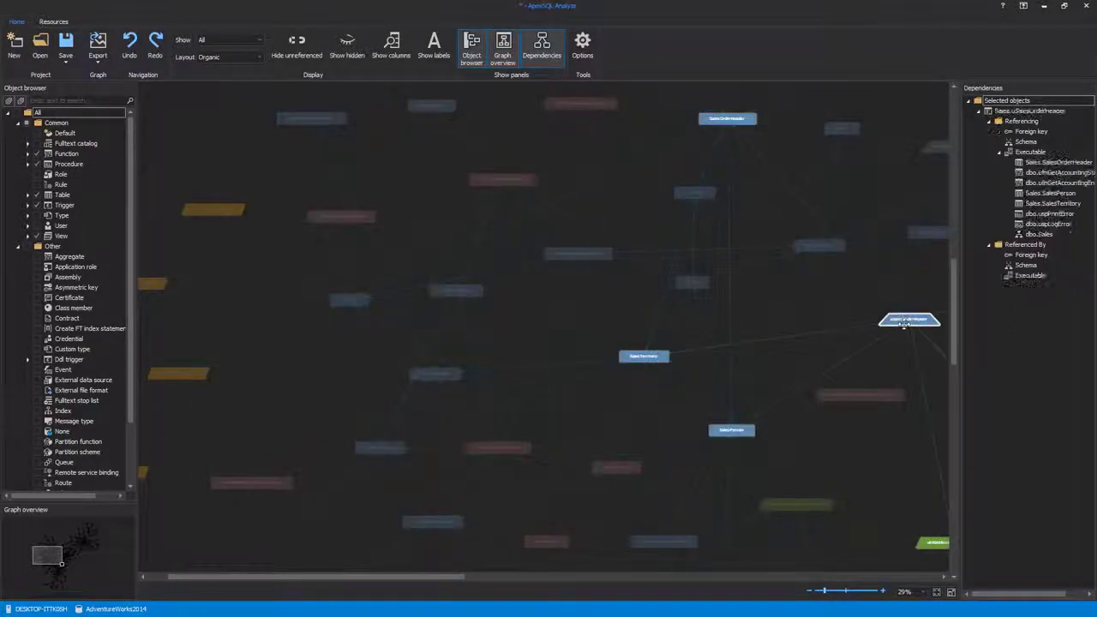
scroll(914, 319, "up", 3)
mouse_move(914, 323)
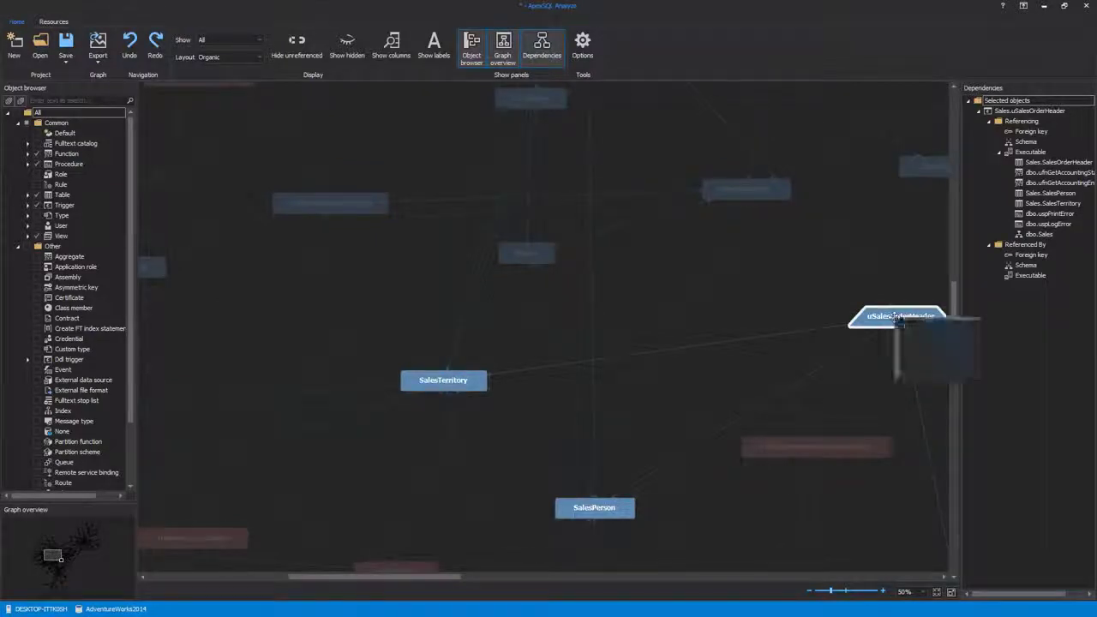
left_click(666, 389)
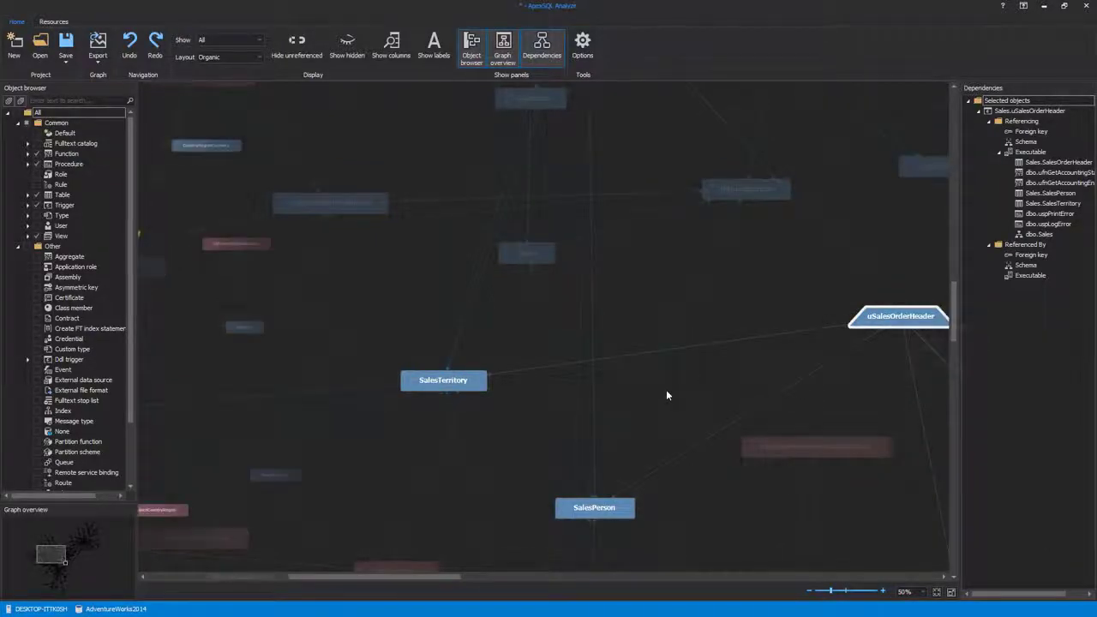
Set the graph's layout style to Icons in the options.
scroll(666, 389, "down", 3)
left_click(583, 46)
left_click(431, 289)
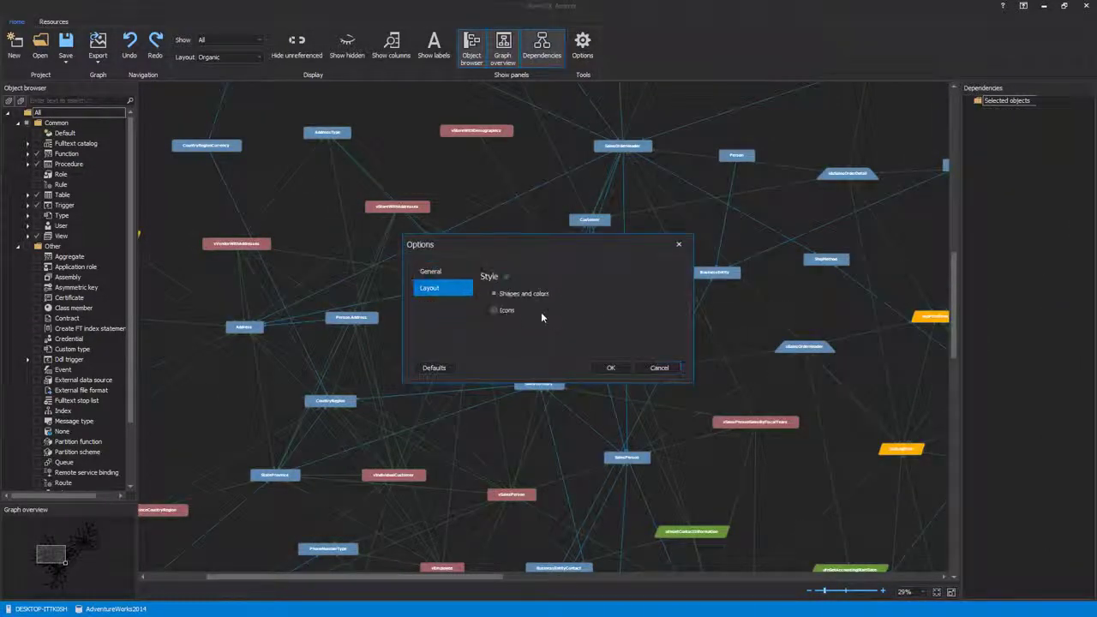
left_click(507, 310)
left_click(610, 368)
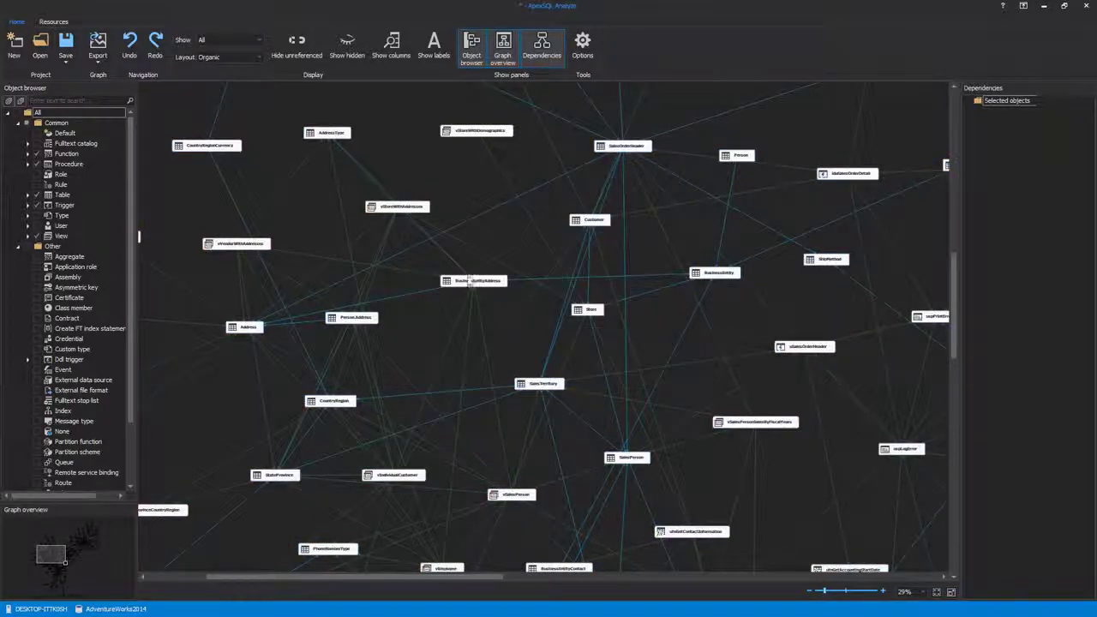
Inspect the dependencies of Person.Address, vStoreWithAddresses and uSalesOrderHeader in the icon-style graph, and clear the selection.
left_click(349, 319)
left_click(384, 207)
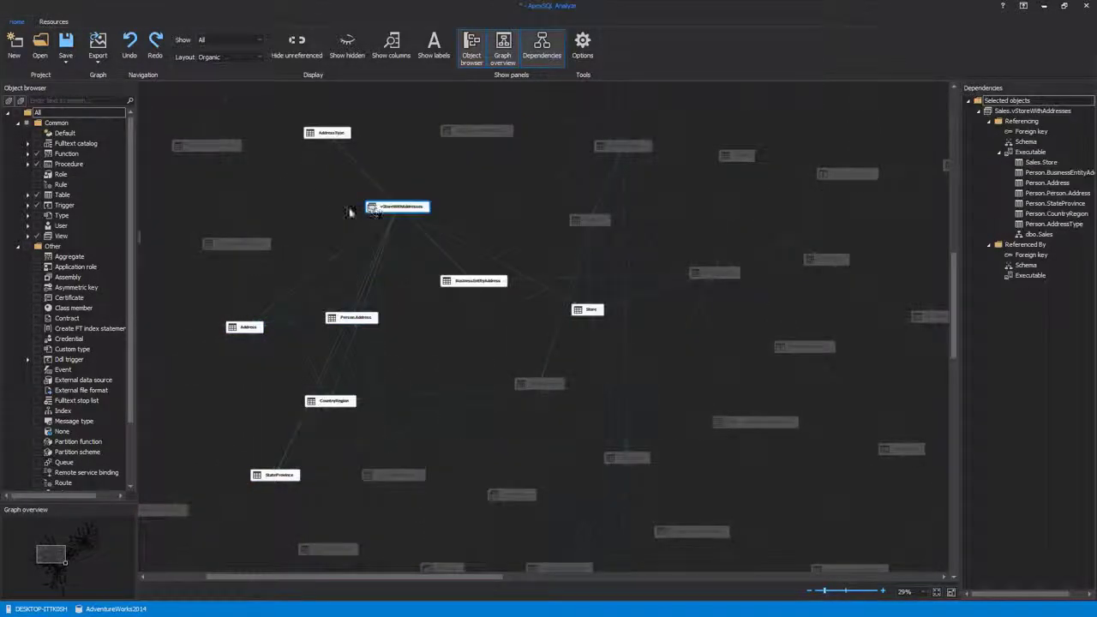
left_click(825, 347)
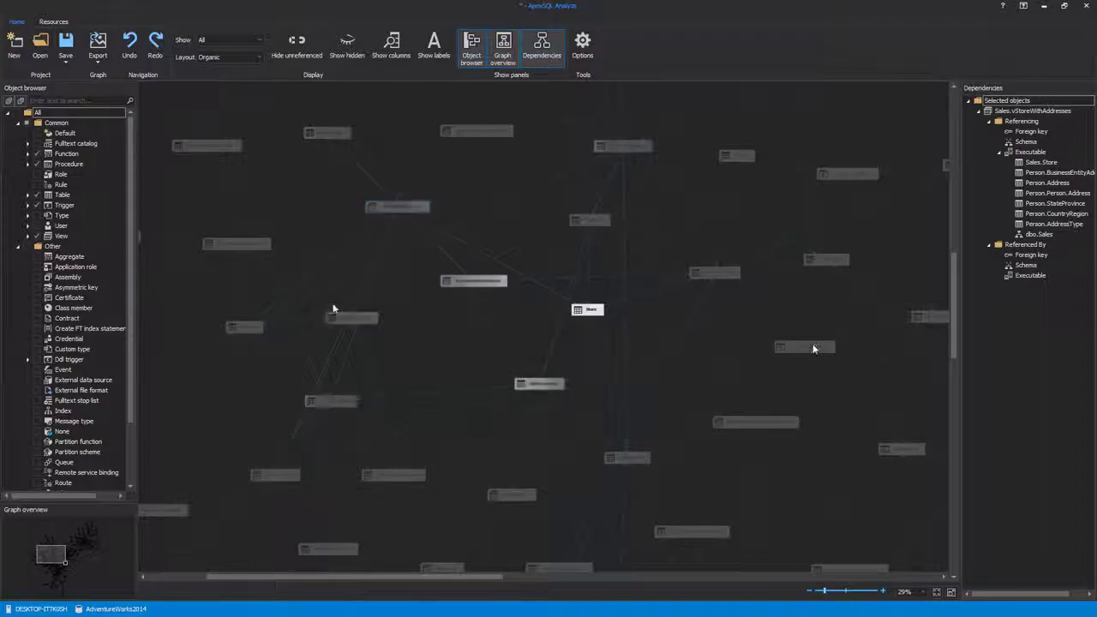
left_click(436, 186)
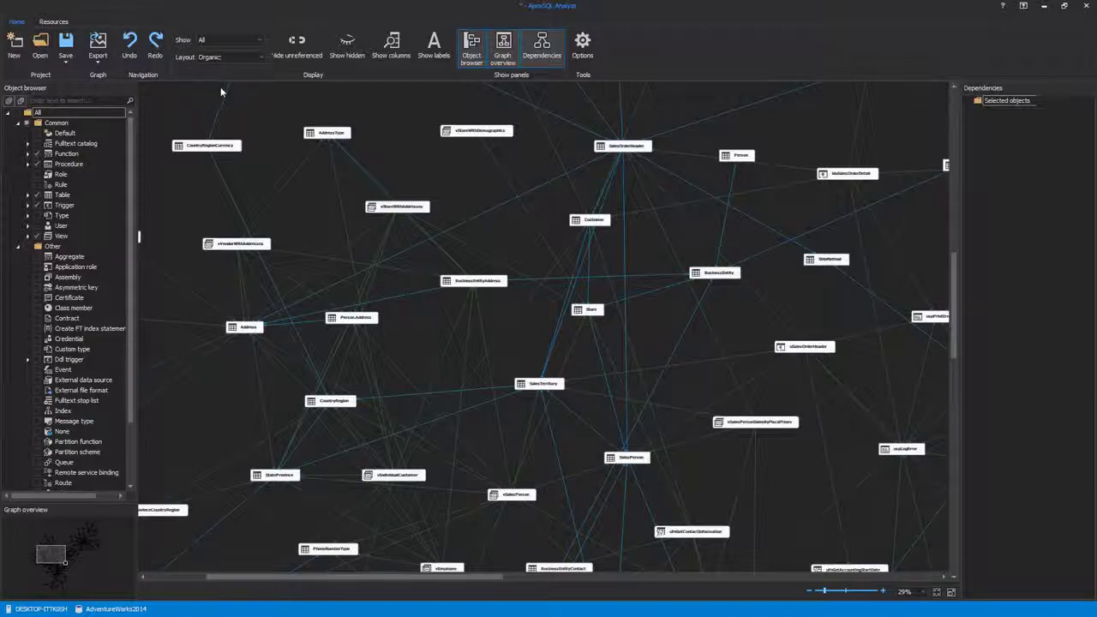
Switch the graph to the Orthogonal layout and select the HumanResources.Employee table to view its dependencies.
left_click(259, 59)
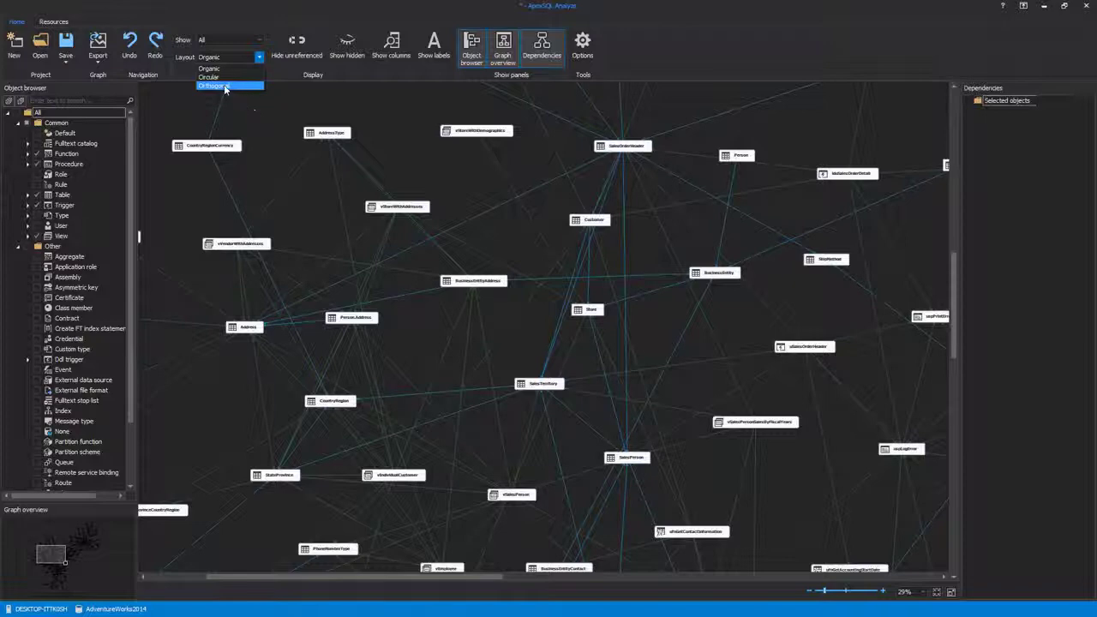
left_click(214, 86)
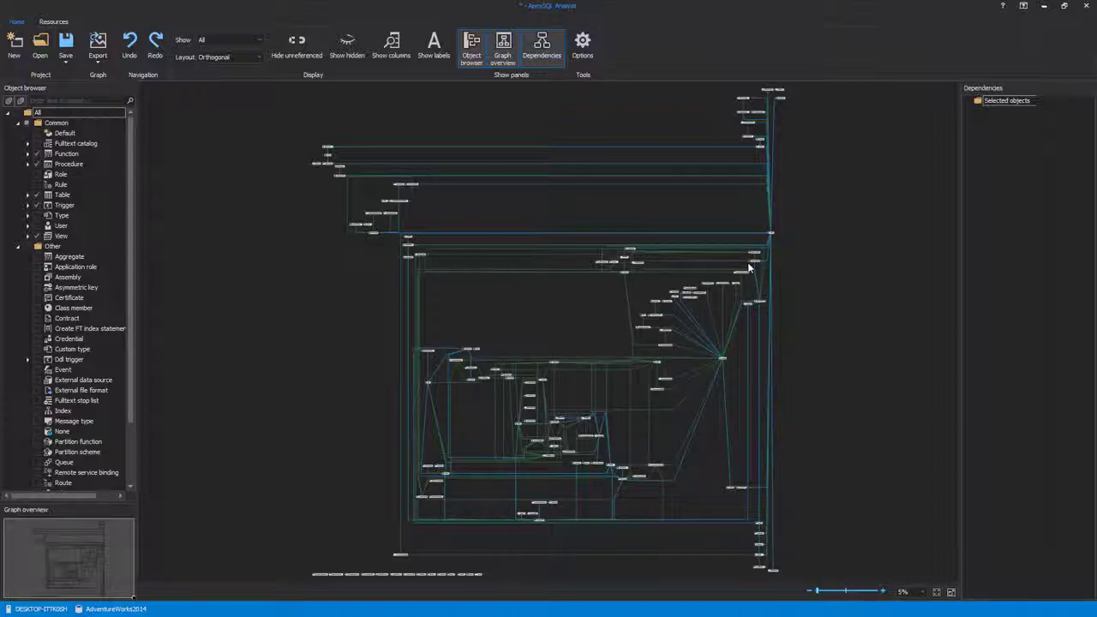
scroll(749, 269, "up", 5)
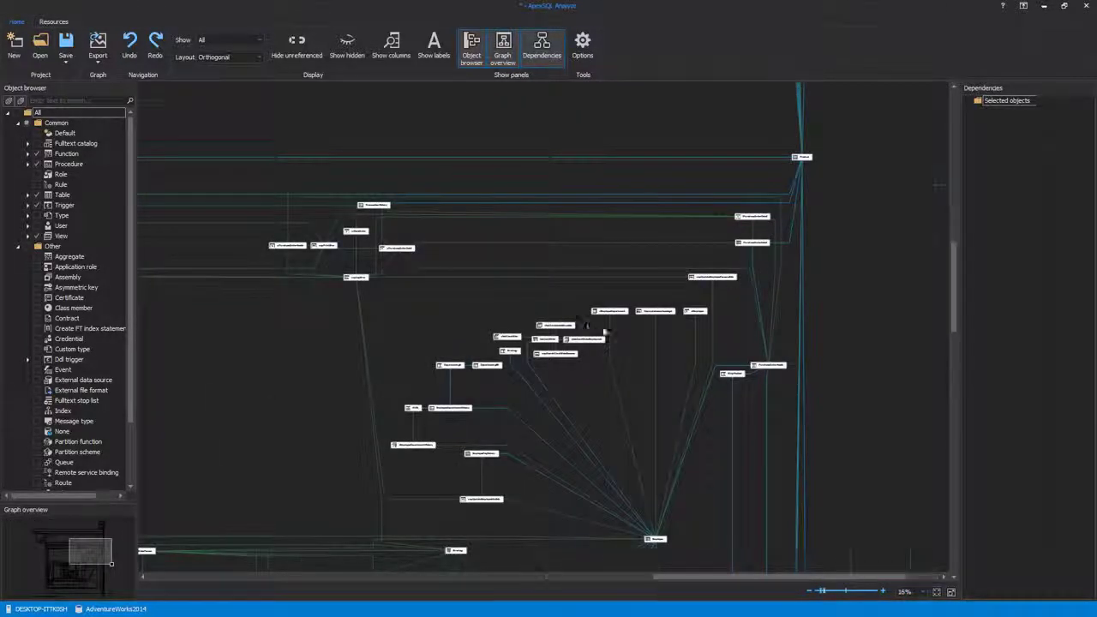
scroll(600, 328, "up", 2)
scroll(642, 412, "down", 5)
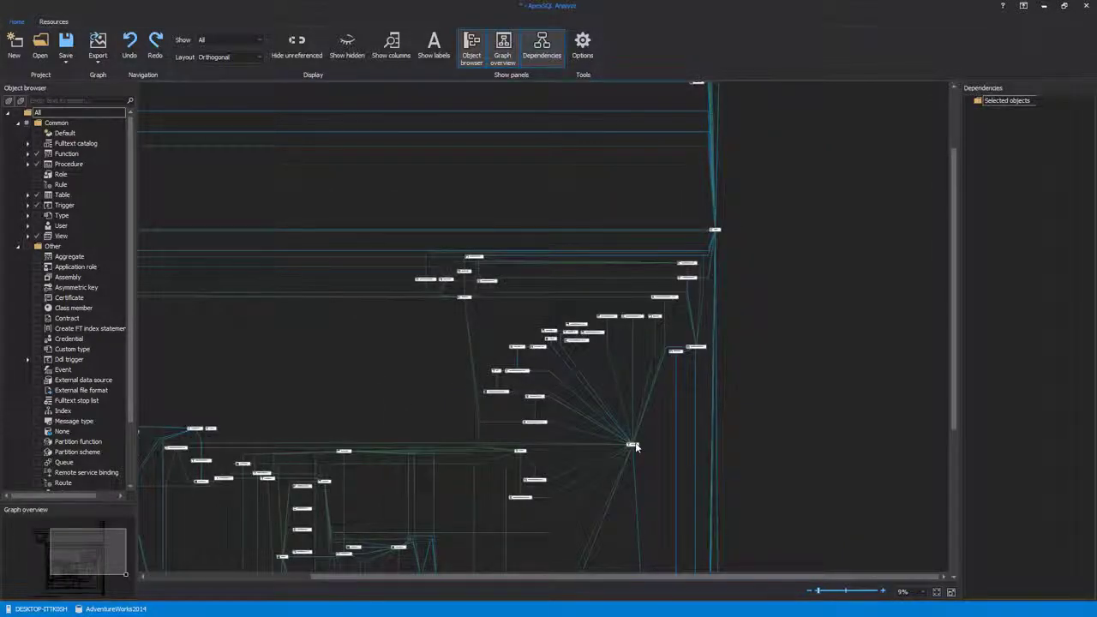
left_click(632, 446)
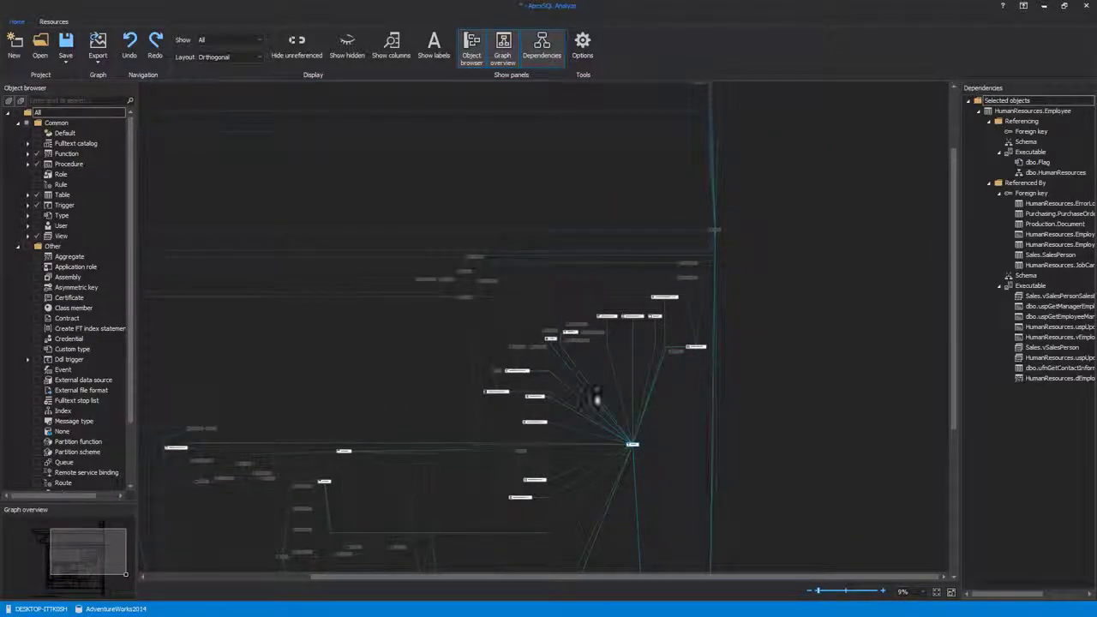
scroll(600, 400, "up", 3)
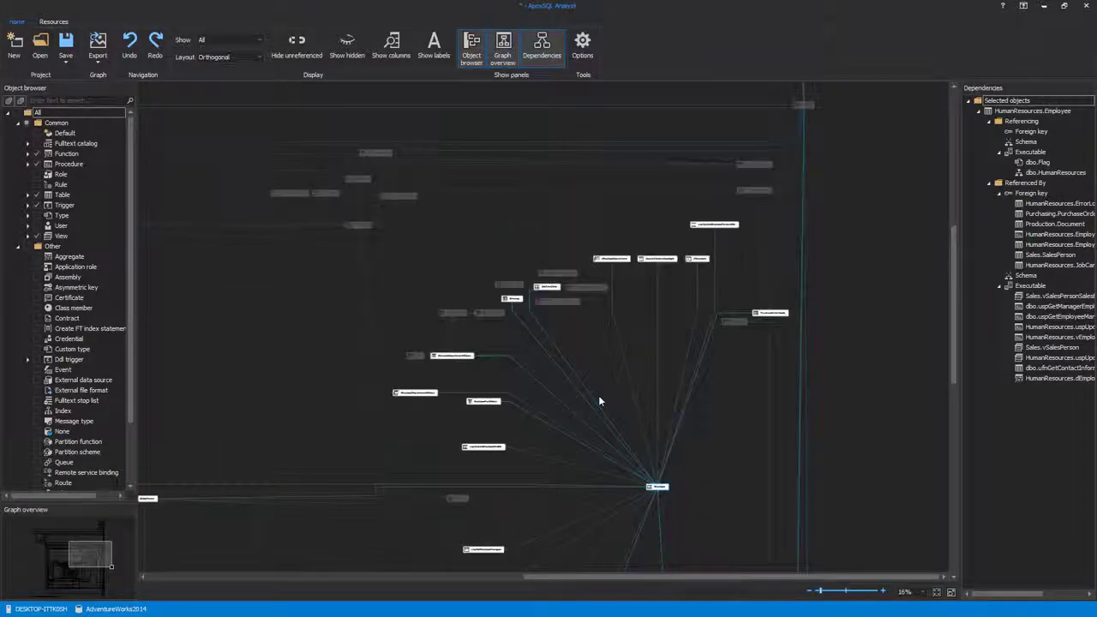
Restore the program options to their defaults and apply them.
left_click(582, 42)
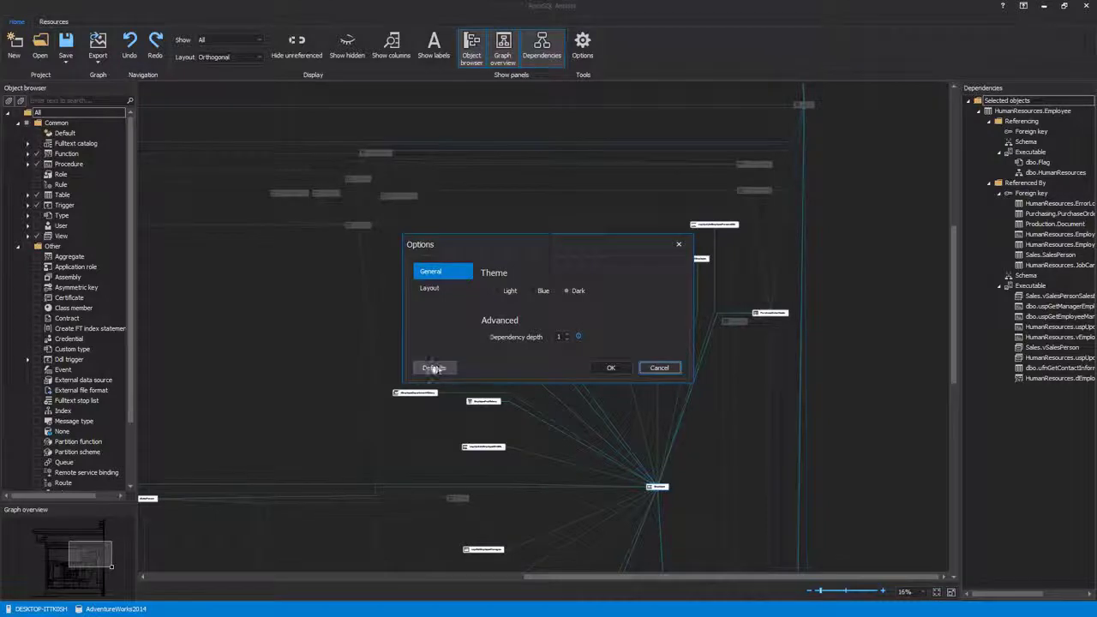
left_click(434, 369)
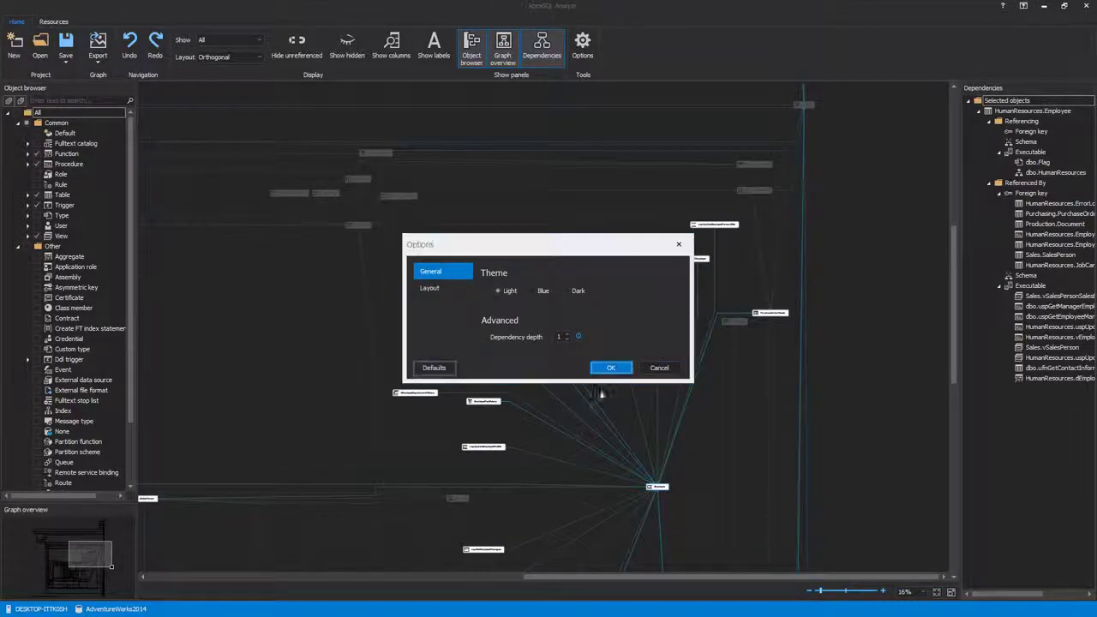
key("Return")
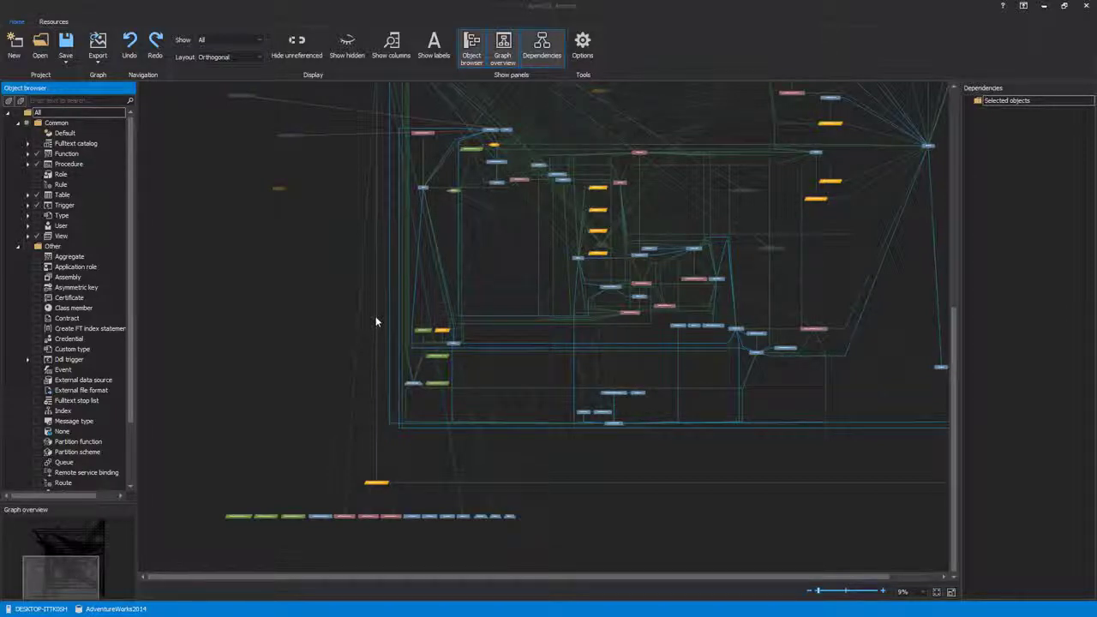
Hide the unreferenced objects in the graph and bring the hidden objects back.
scroll(256, 551, "up", 5)
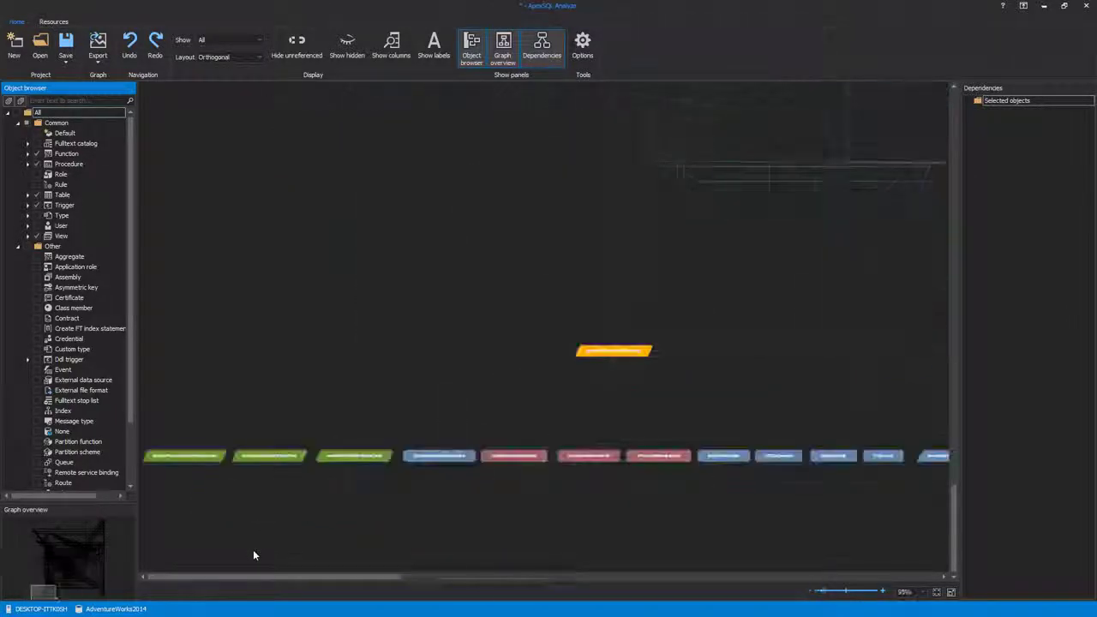
scroll(573, 350, "down", 3)
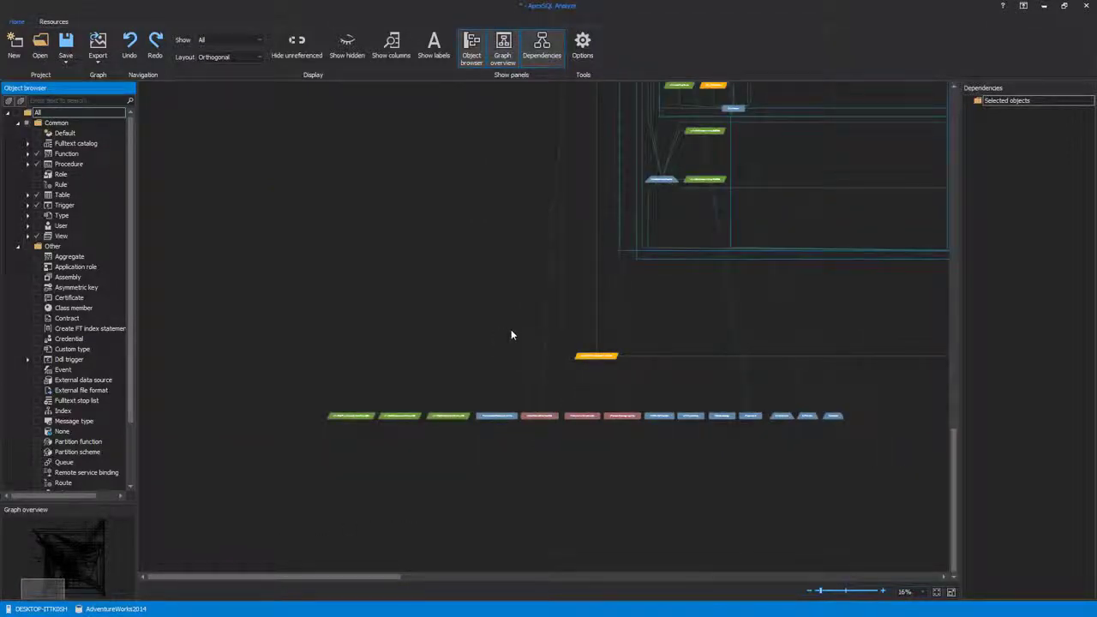
left_click(298, 53)
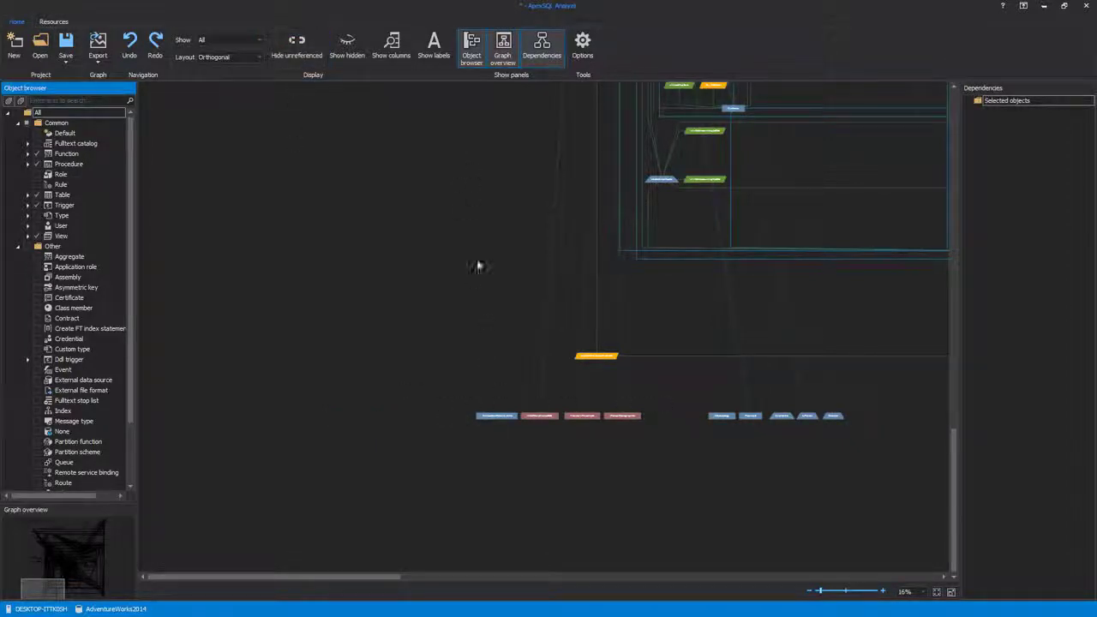
scroll(546, 478, "up", 3)
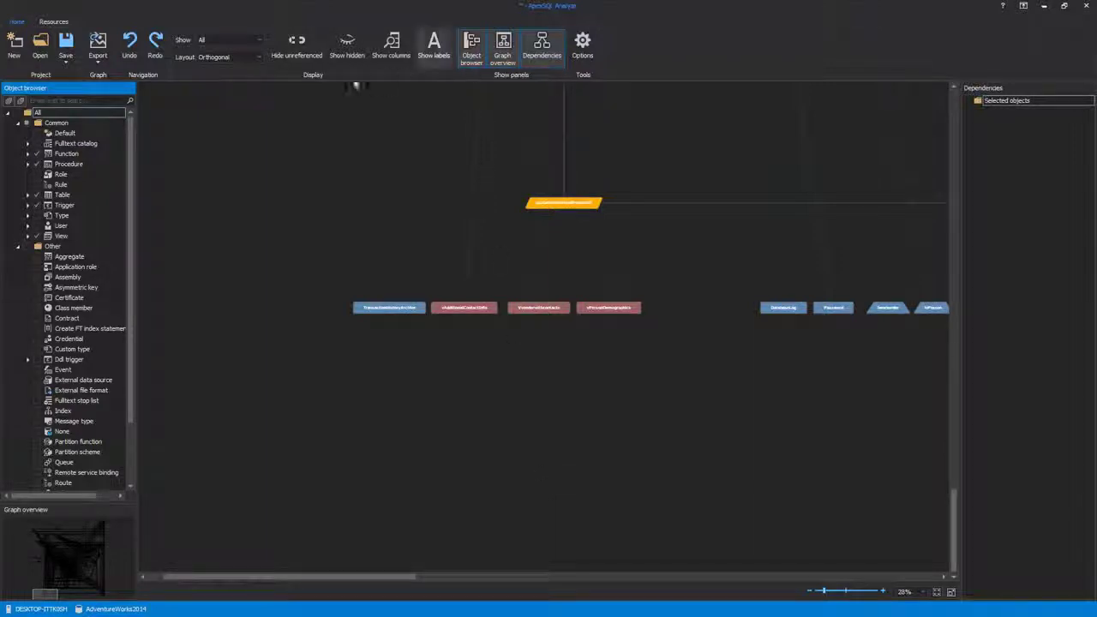
left_click(347, 47)
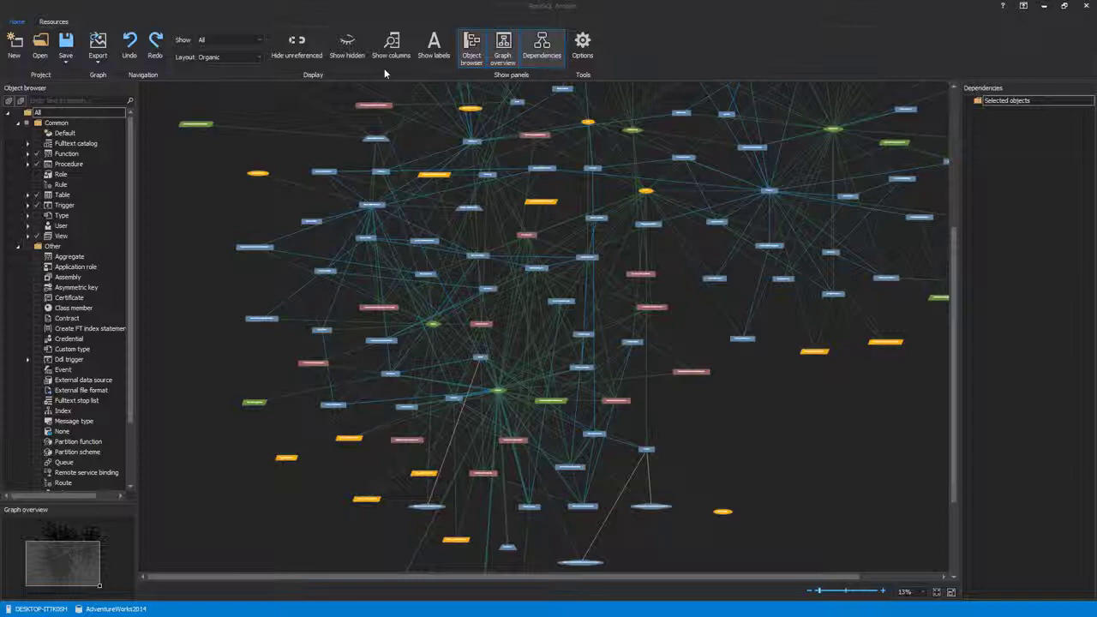
Show the columns of the graph objects and review the SQL script of the Address table.
left_click(390, 52)
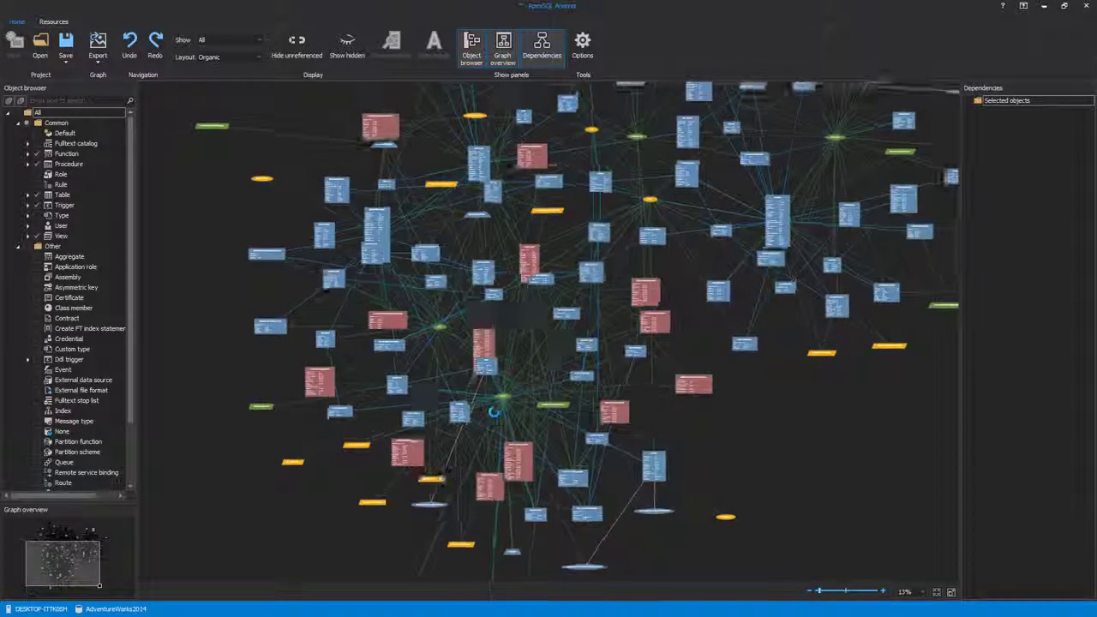
scroll(420, 445, "up", 5)
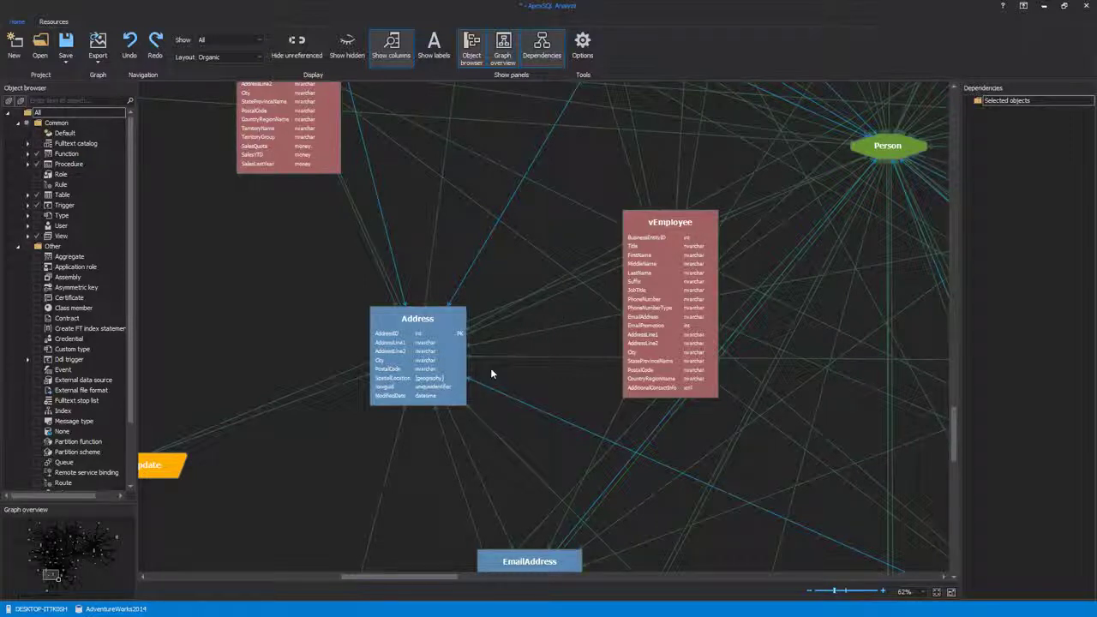
right_click(432, 352)
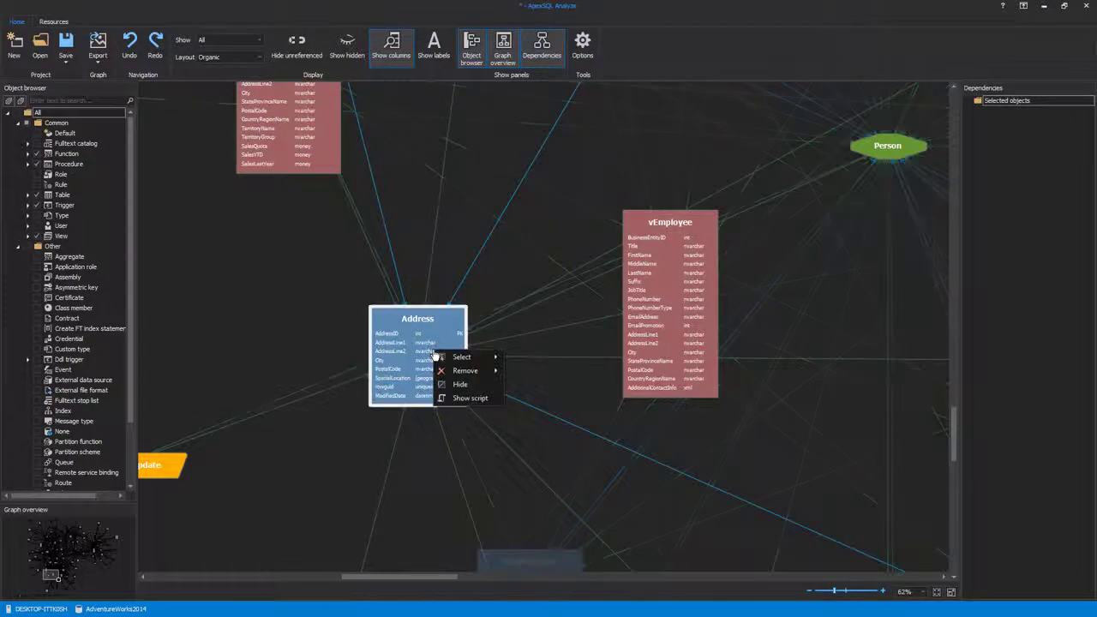
left_click(473, 399)
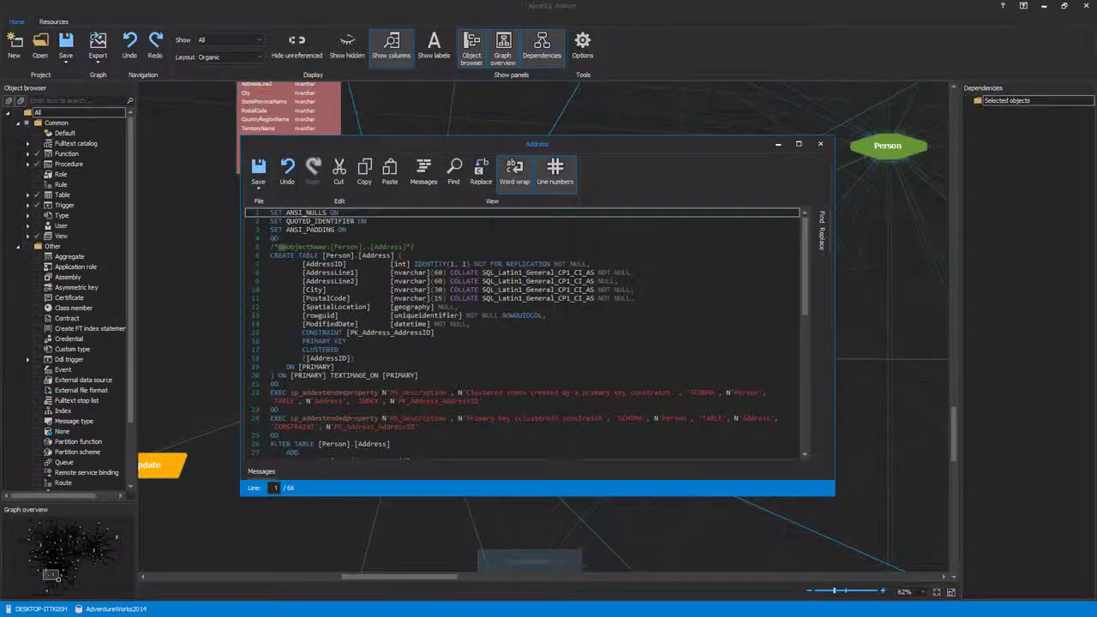
scroll(475, 322, "down", 7)
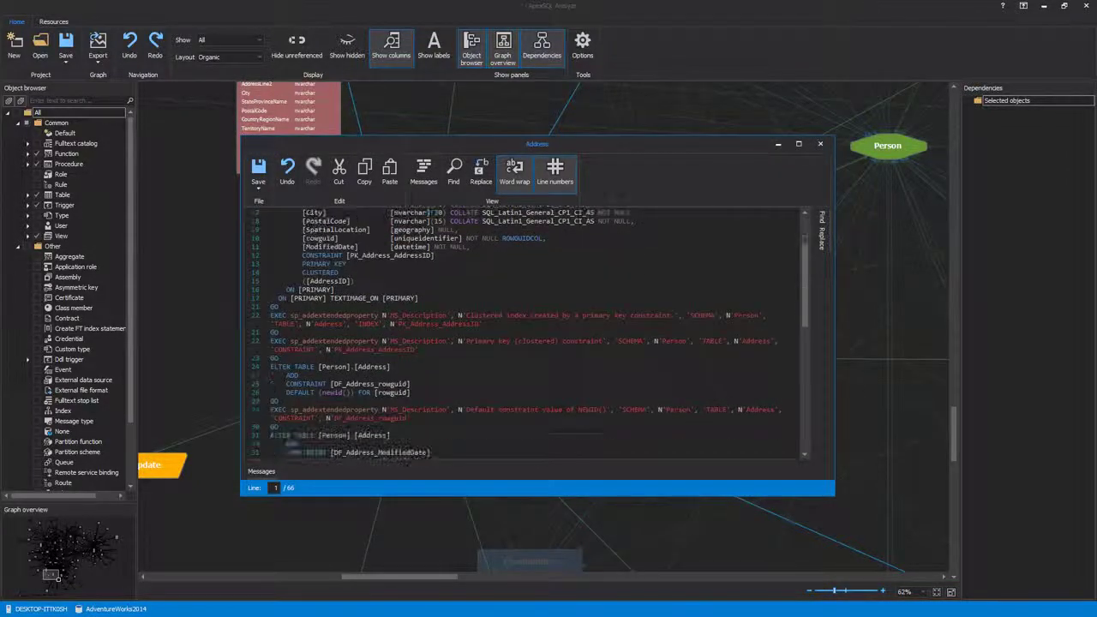
key("Escape")
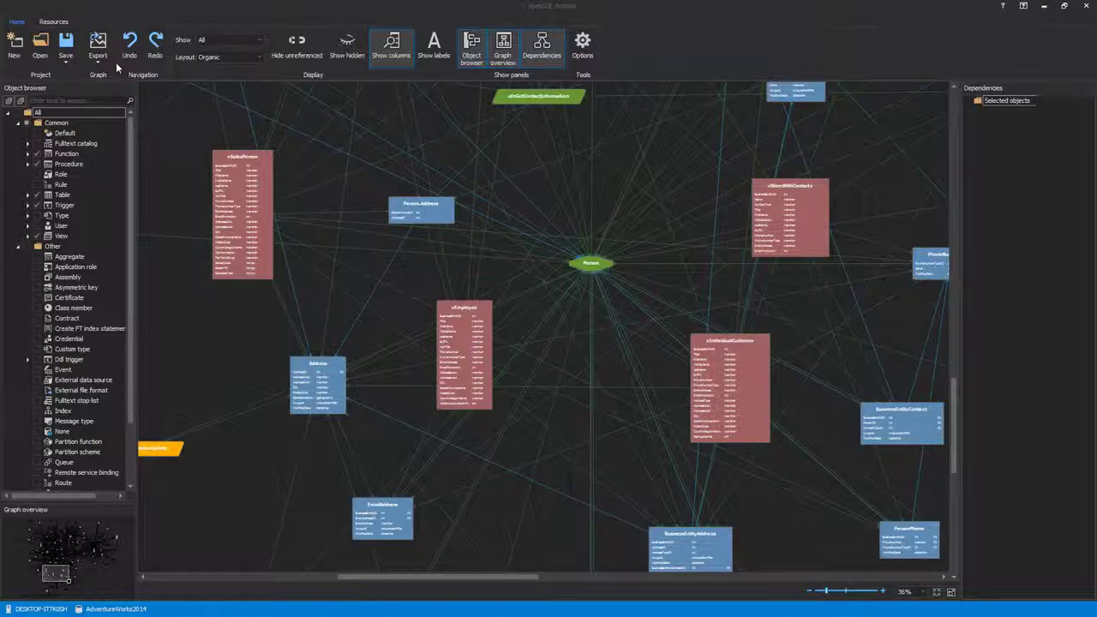
left_click(100, 47)
left_click(330, 283)
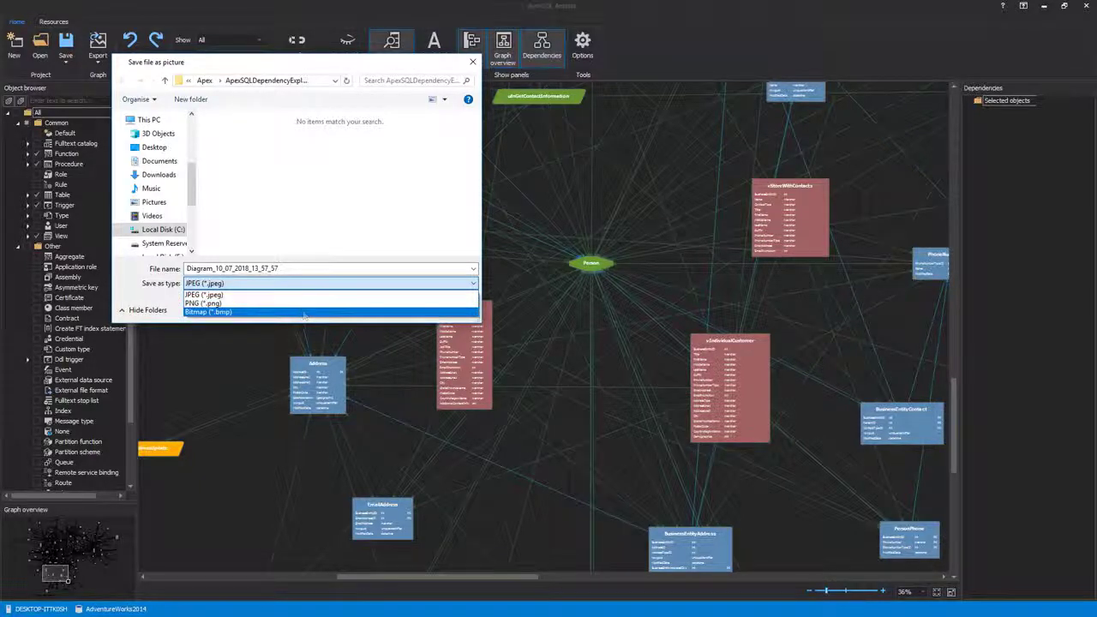
left_click(529, 295)
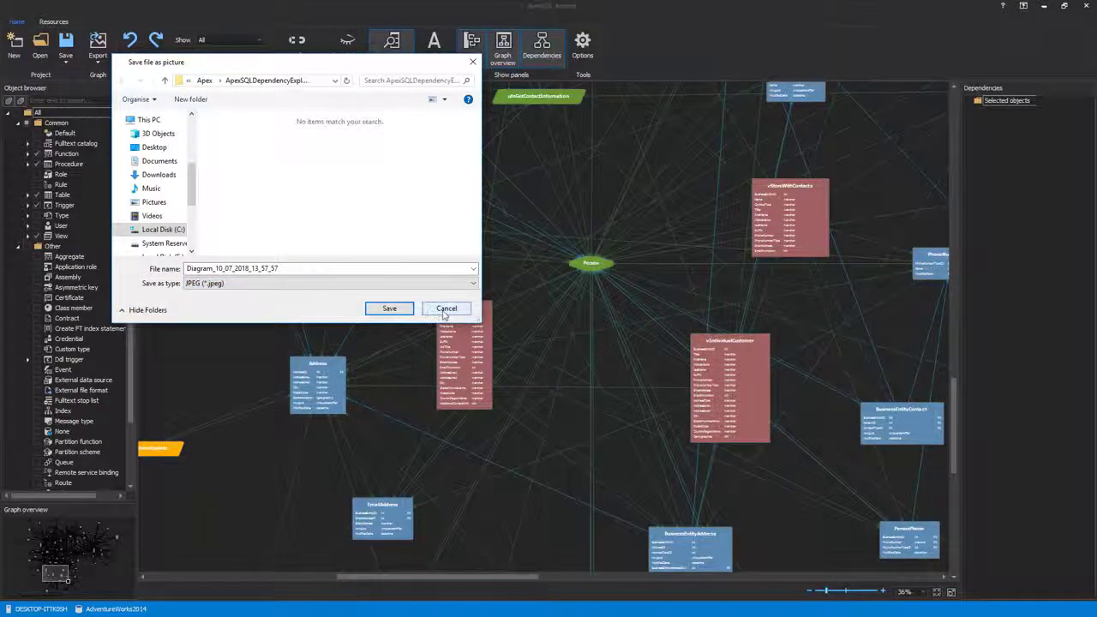
left_click(444, 310)
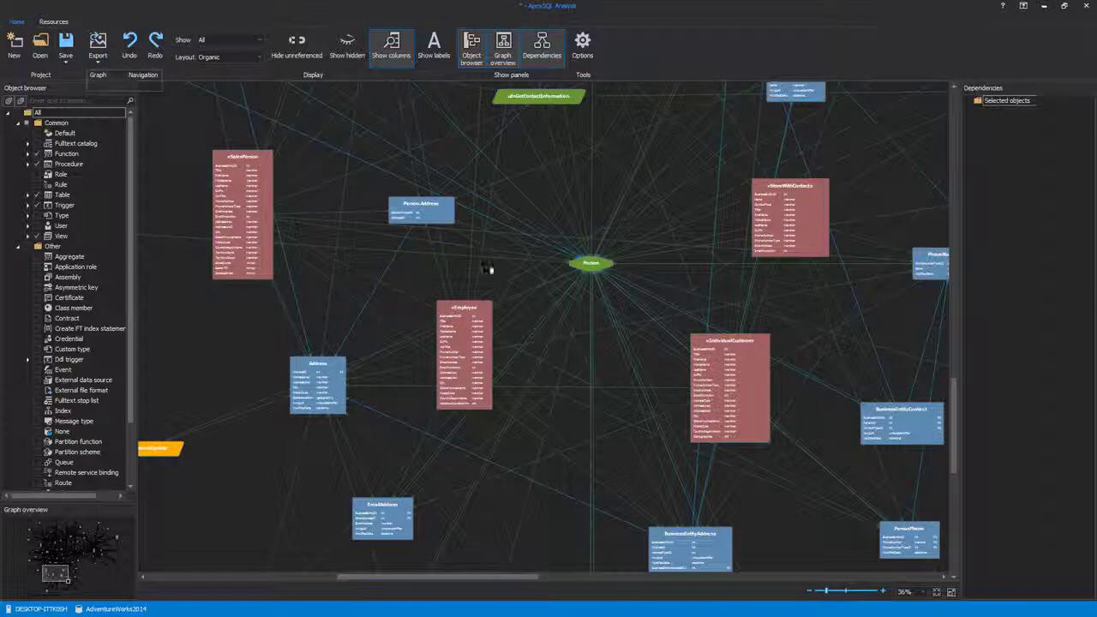
Export only the vSalesPerson, Person.Address, Address and vEmployee objects as a PNG picture and open the saved image from File Explorer.
left_click_drag(188, 135, 499, 432)
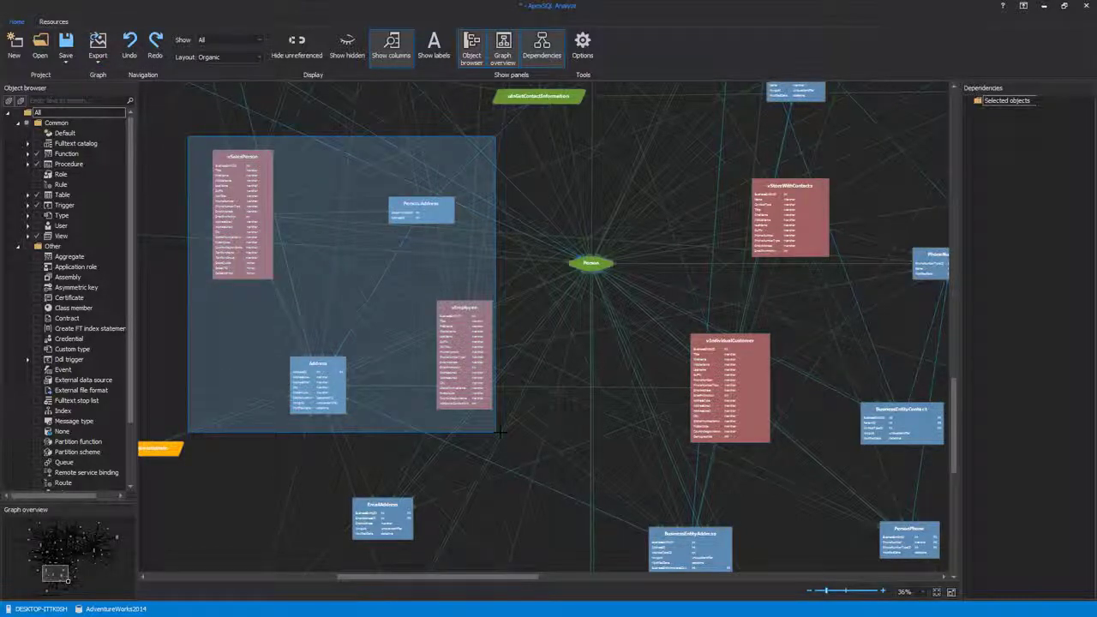
left_click_drag(501, 432, 503, 433)
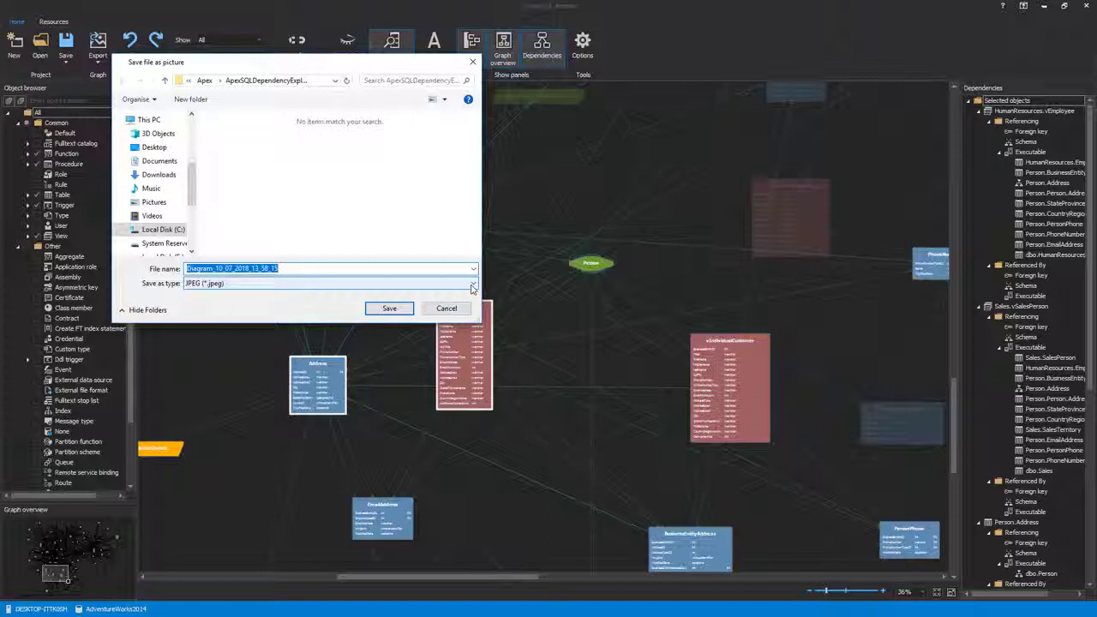
left_click(437, 283)
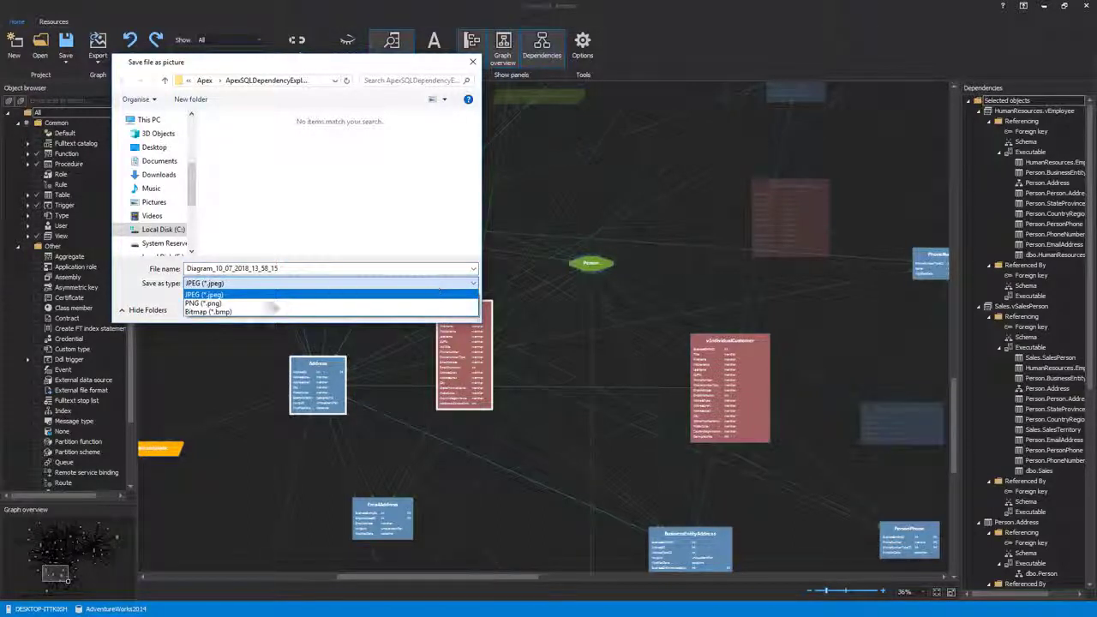
left_click(229, 304)
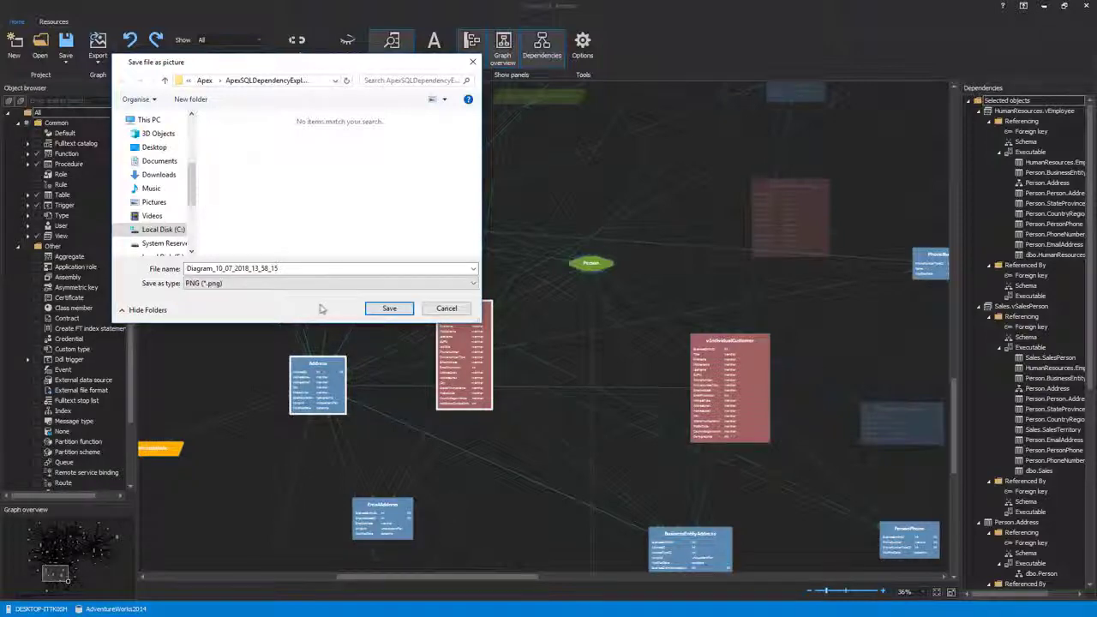
left_click(382, 312)
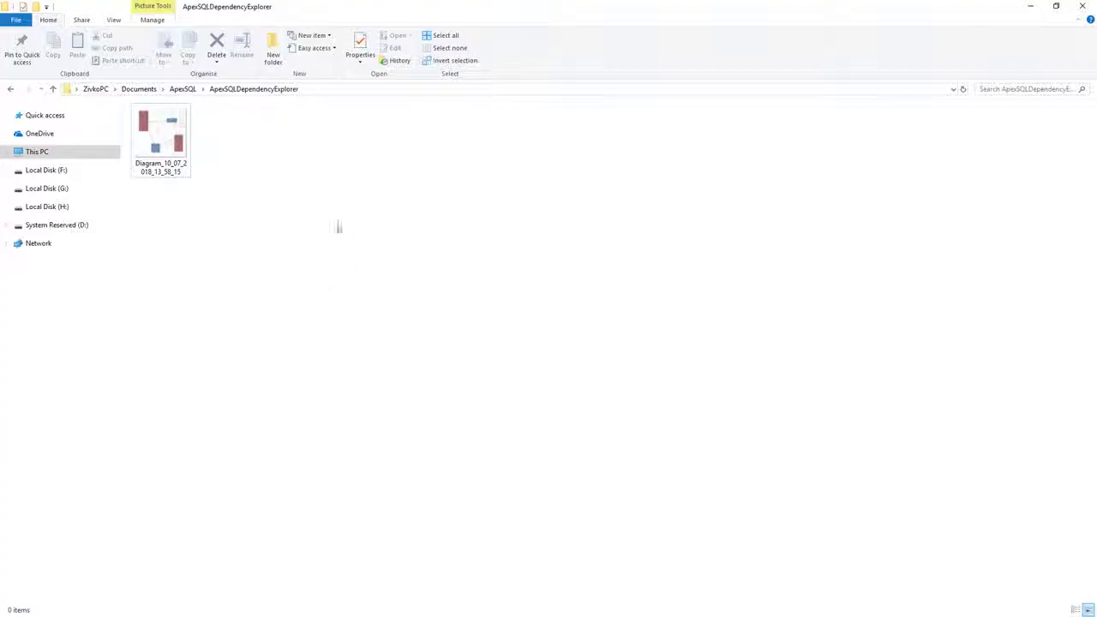
double_click(163, 148)
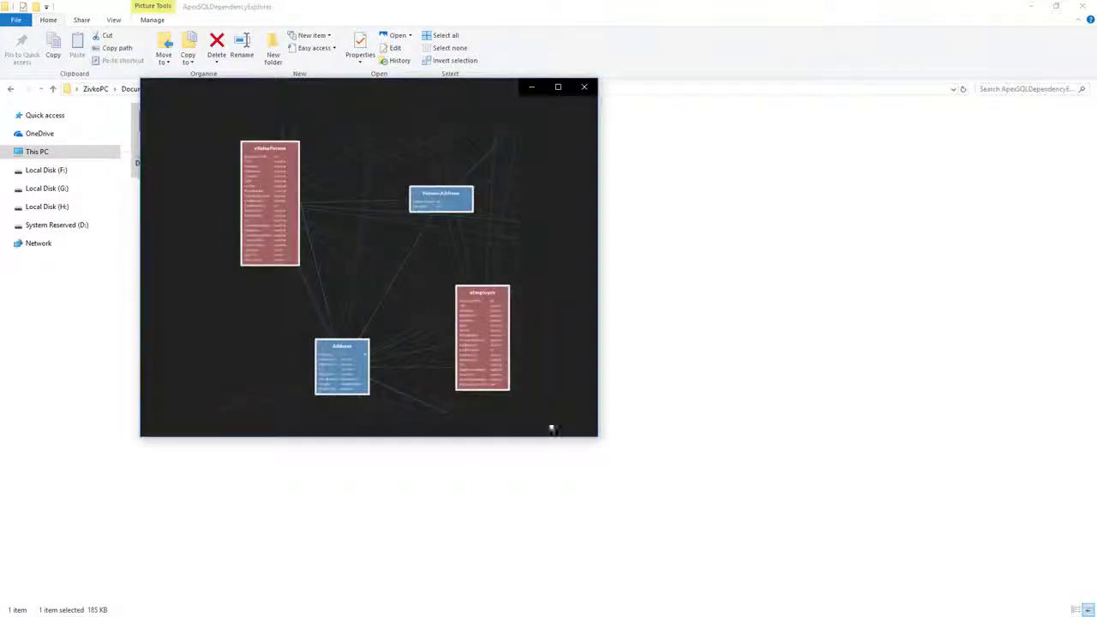